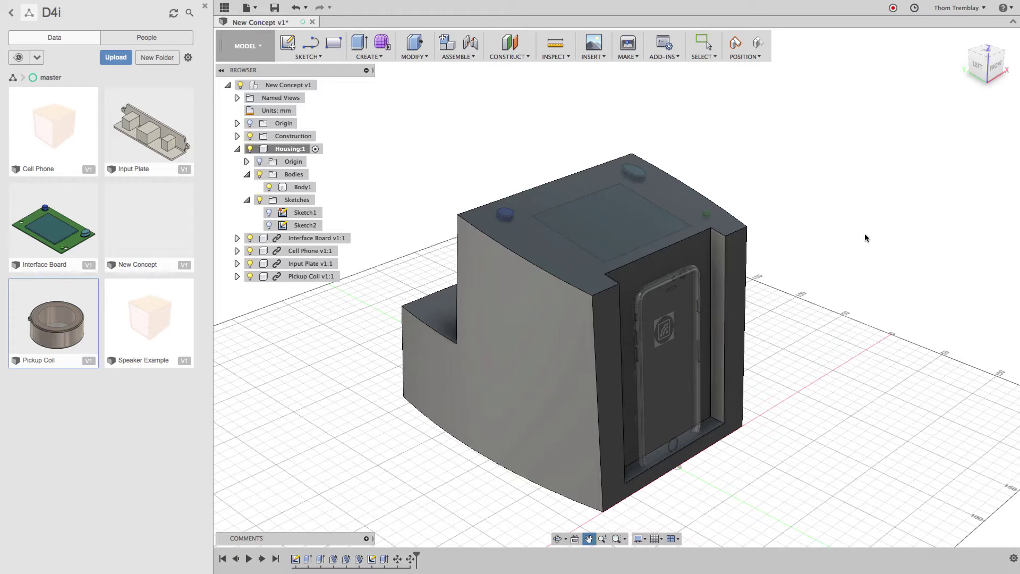
Apply the Plastic - Texture - Random appearance to the housing body and examine its texture up close.
right_click(821, 169)
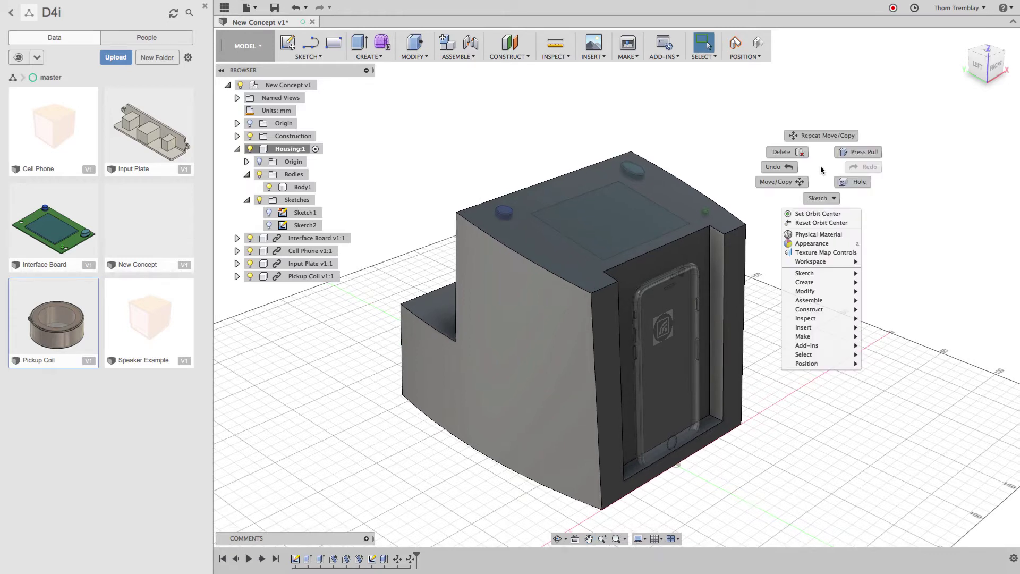
left_click(829, 247)
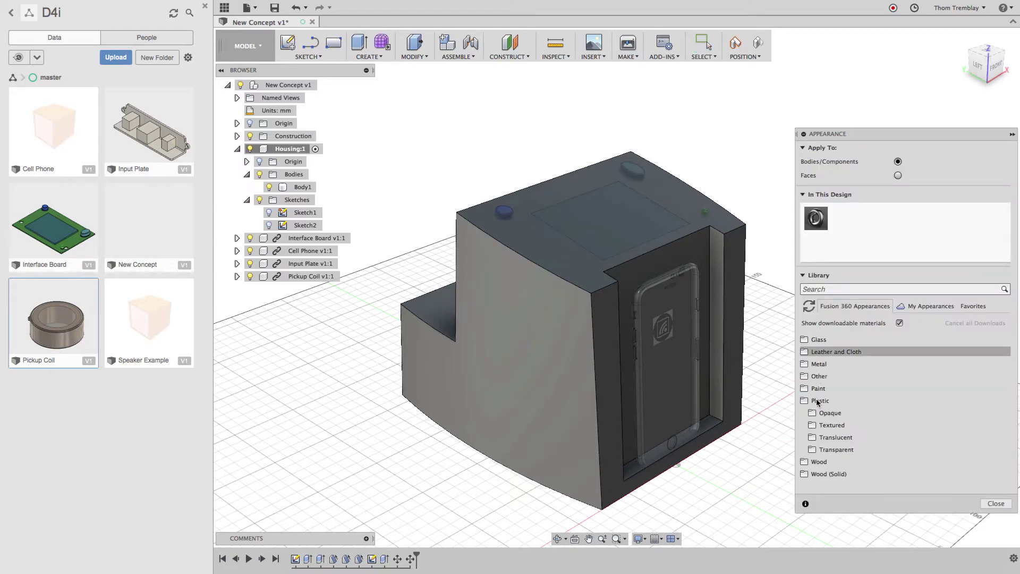
left_click(833, 425)
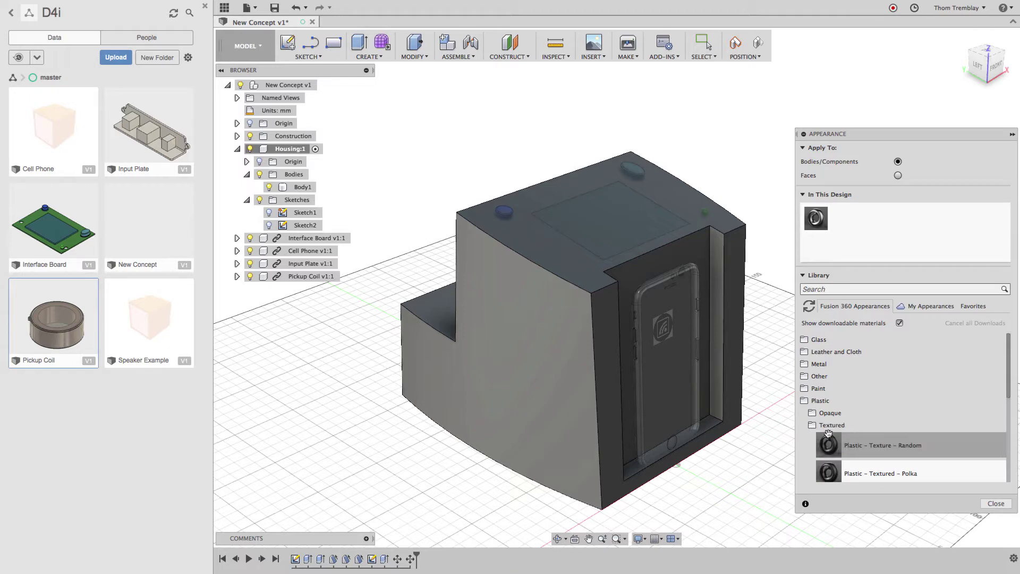
scroll(842, 425, "down", 2)
left_click_drag(861, 390, 737, 266)
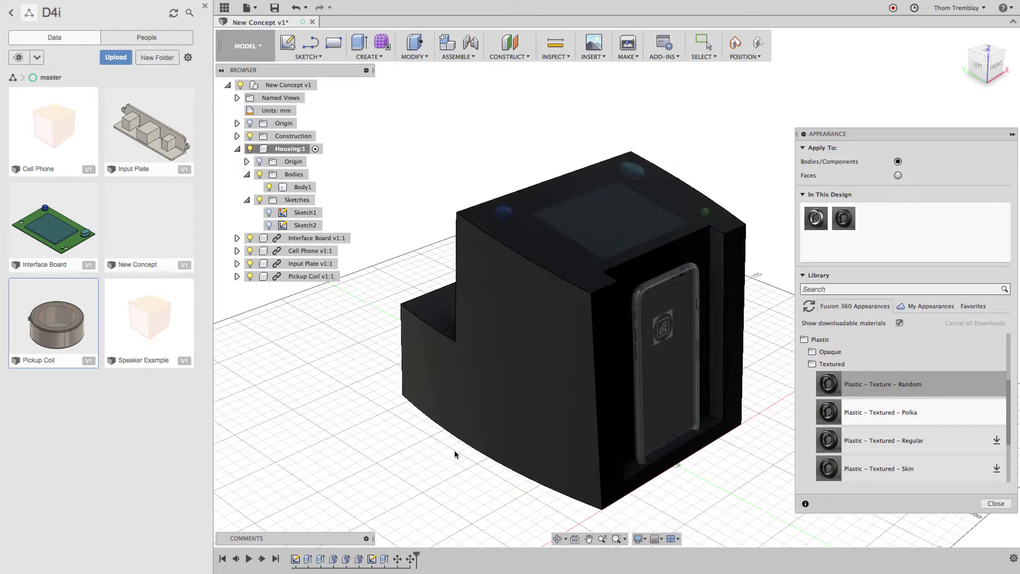
scroll(450, 448, "up", 5)
middle_click_drag(356, 342, 310, 377, "shift")
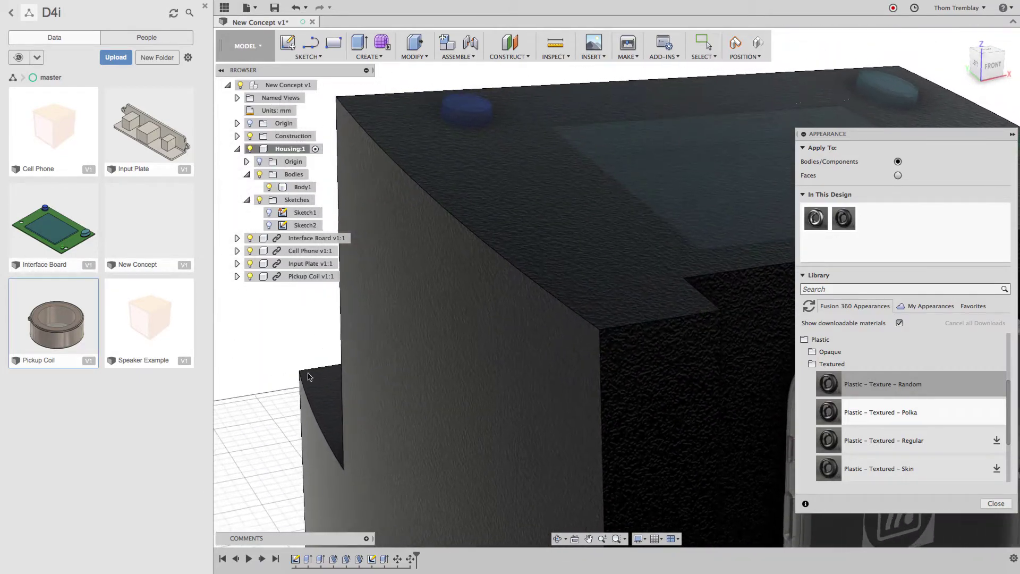
Change the colour of the housing's textured plastic appearance to RGB 247, 247, 247 and finish the appearance editing.
double_click(844, 221)
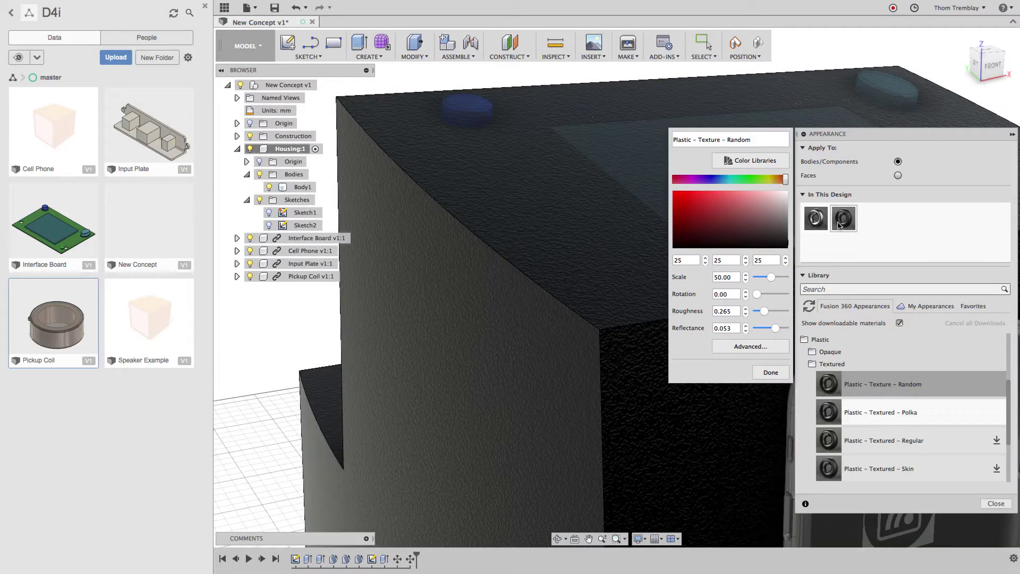
mouse_move(783, 183)
left_mouse_down()
mouse_move(768, 181)
mouse_move(775, 201)
mouse_move(736, 185)
mouse_move(783, 196)
left_mouse_up()
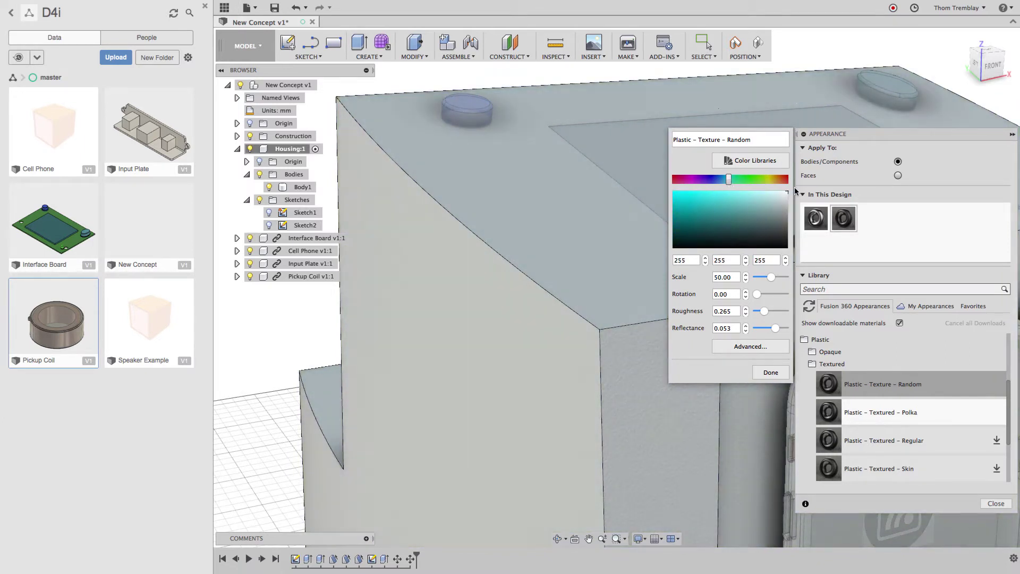
left_click_drag(800, 195, 801, 194)
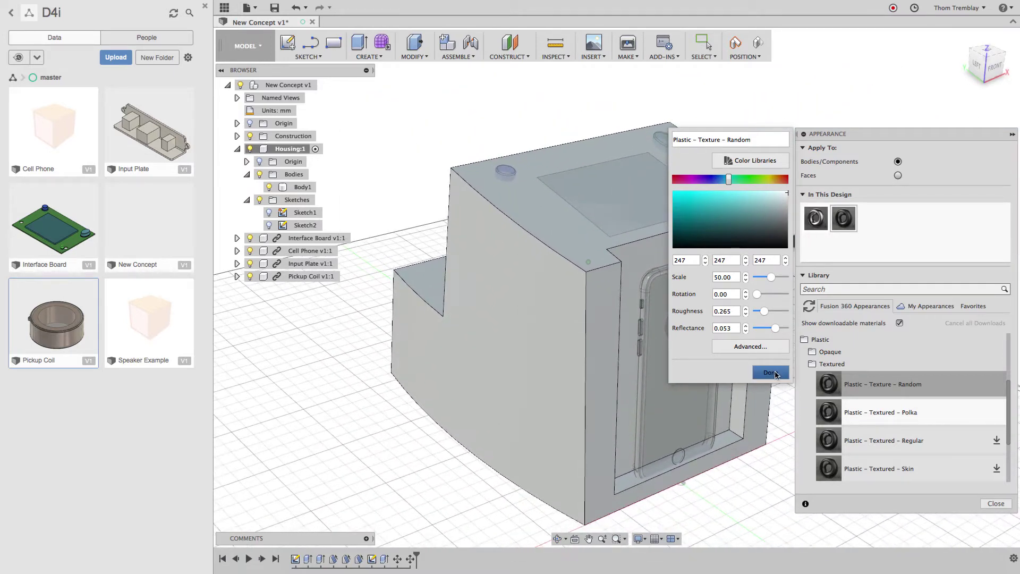
left_click(780, 400)
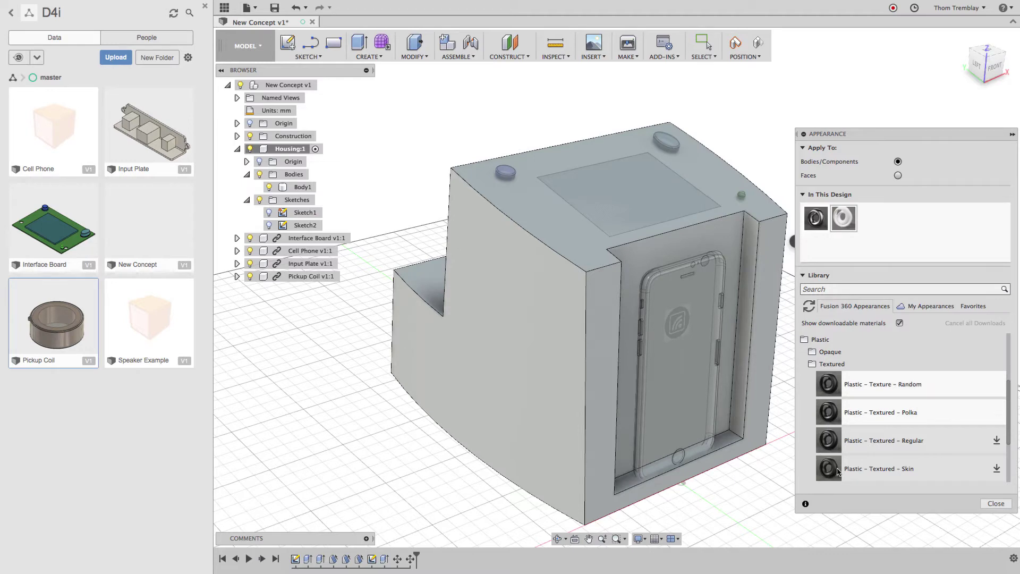
left_click(993, 506)
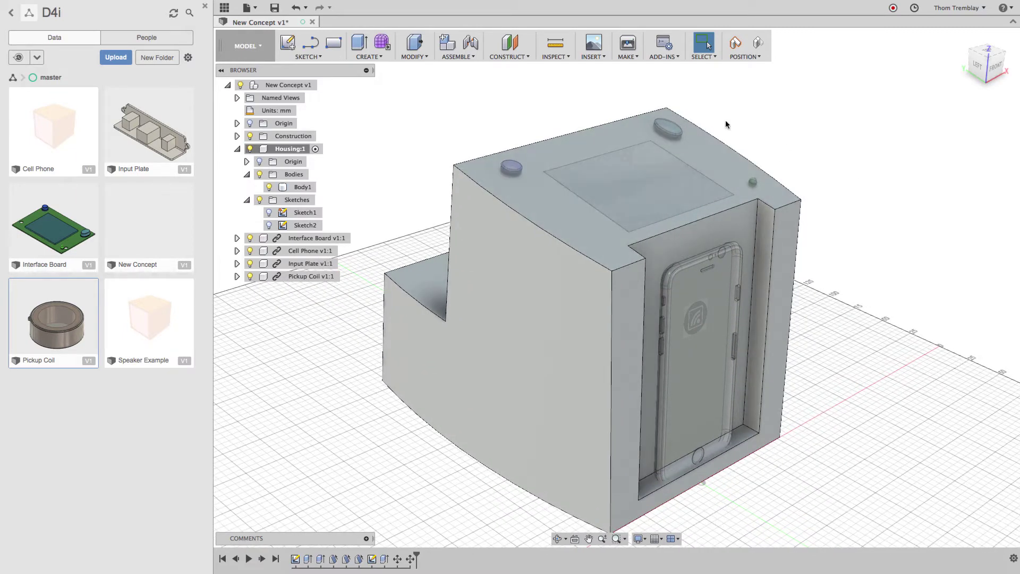
Create a form and convert the housing's top BRep face to a new T-Spline body with 4 by 4 uniform faces.
left_click(382, 42)
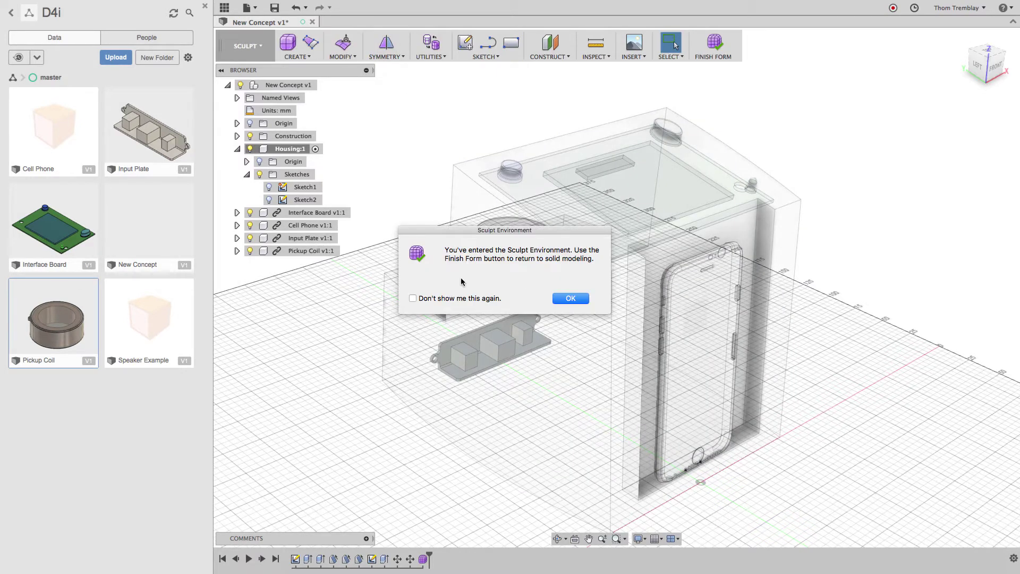
left_click(568, 300)
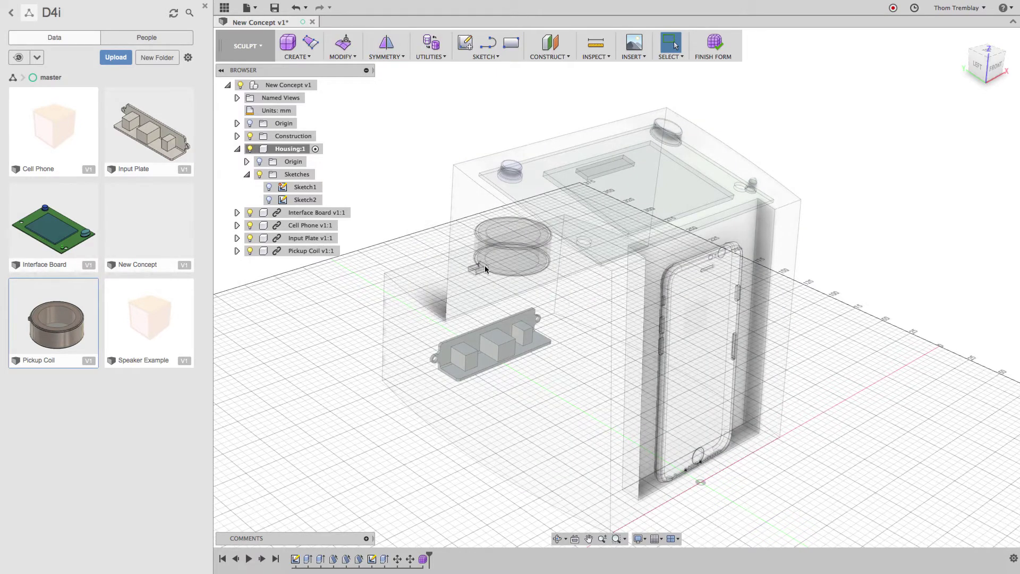
left_click(428, 57)
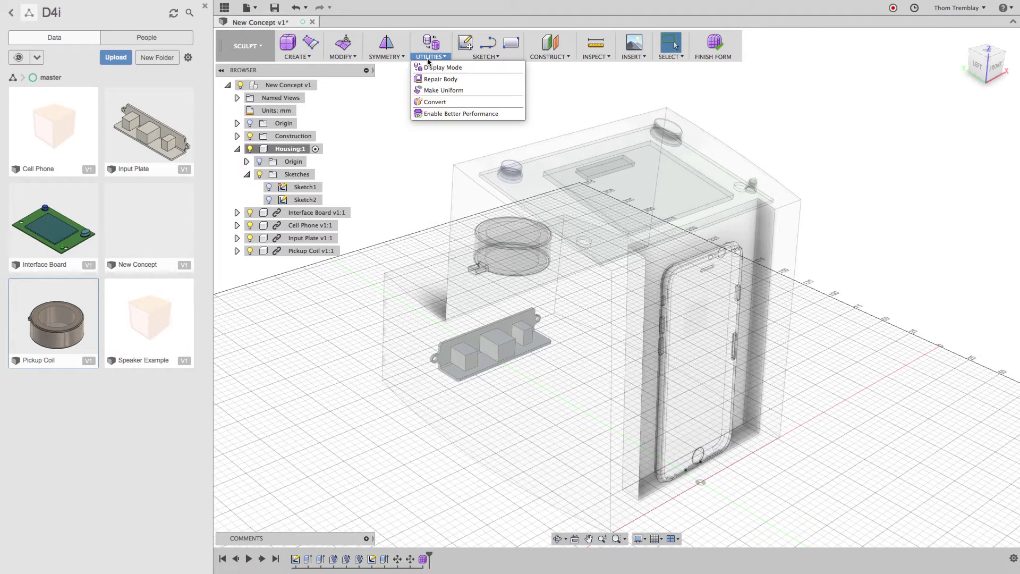
left_click(429, 102)
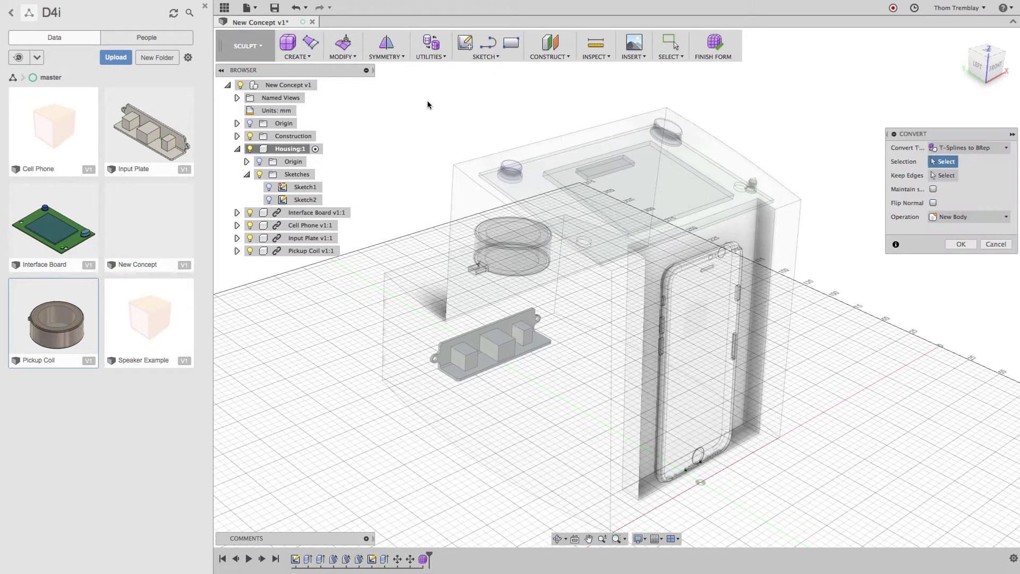
left_click(1004, 148)
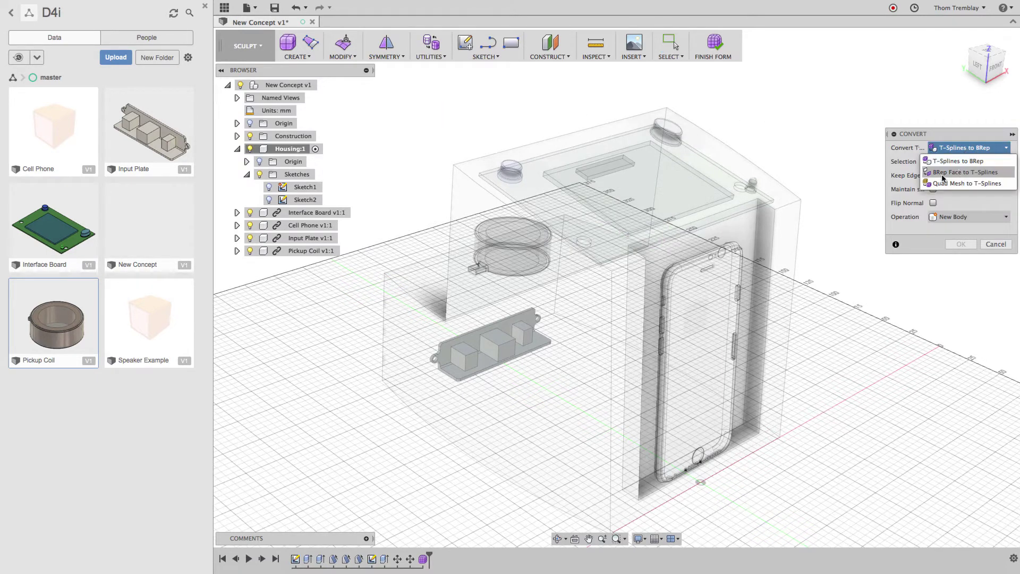
left_click(959, 173)
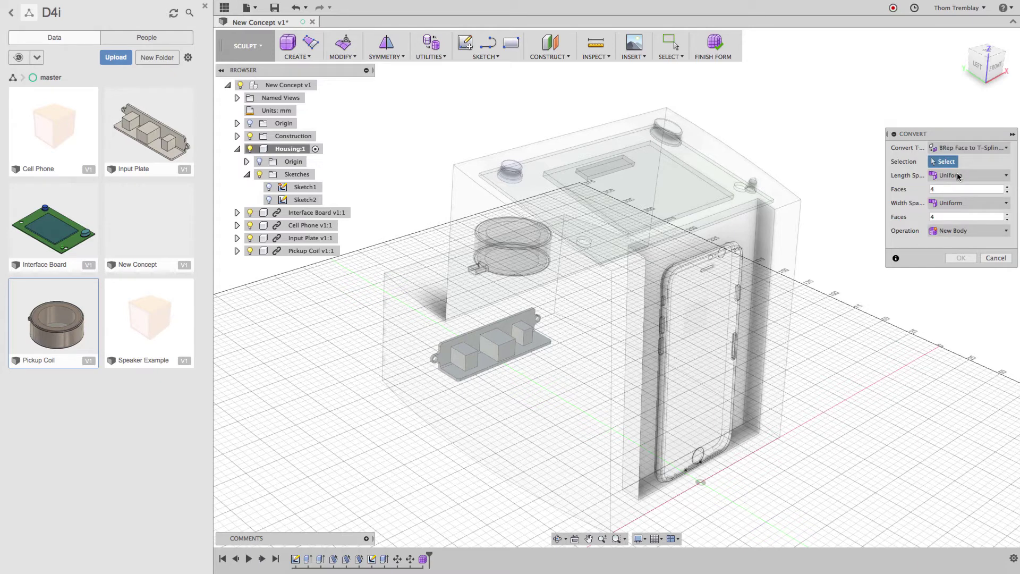
left_click(712, 159)
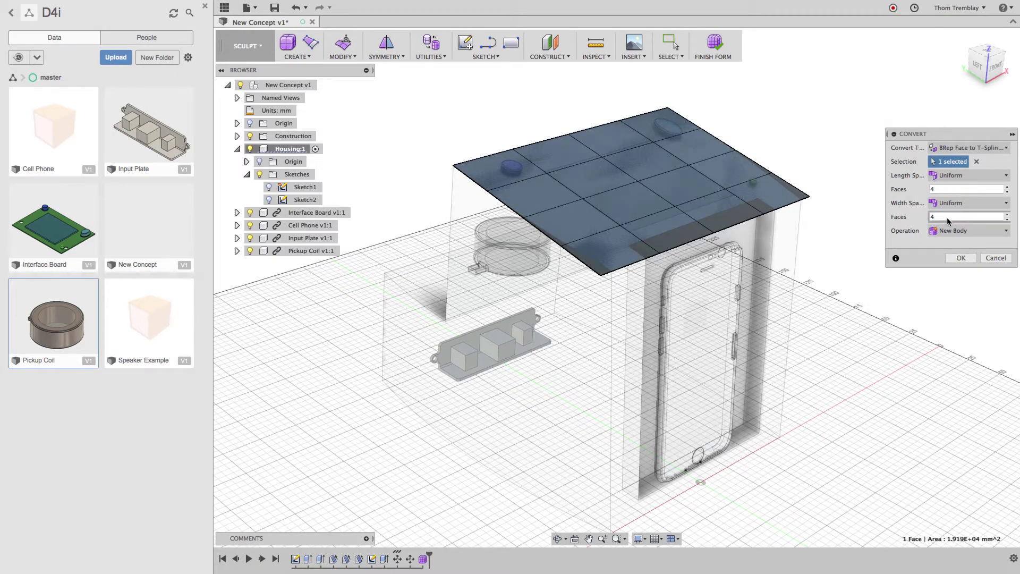
left_click(962, 259)
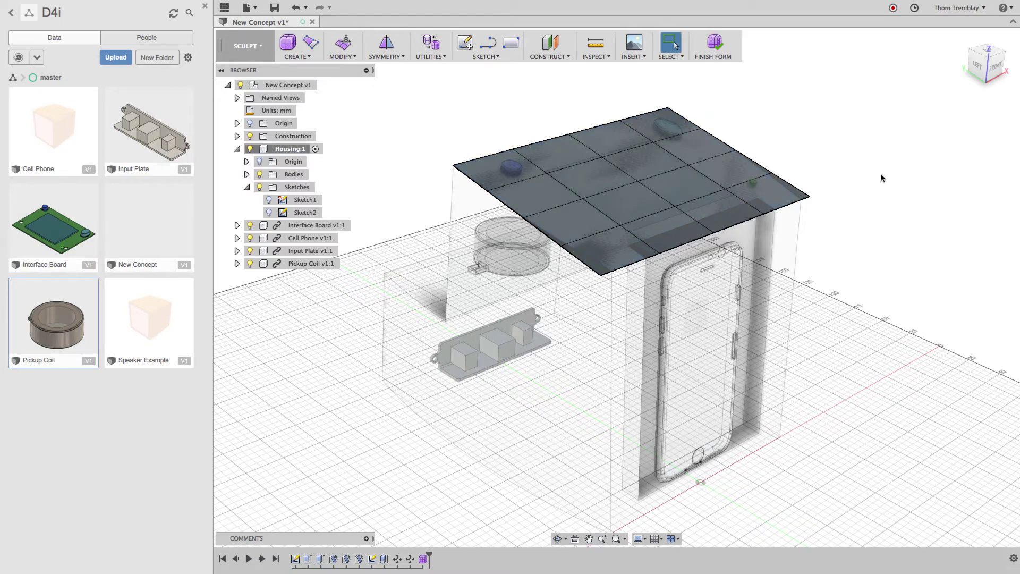
Start Edit Form with the four central faces of the top surface selected and use the local coordinate space.
right_click(833, 130)
left_click(869, 111)
left_click(654, 165)
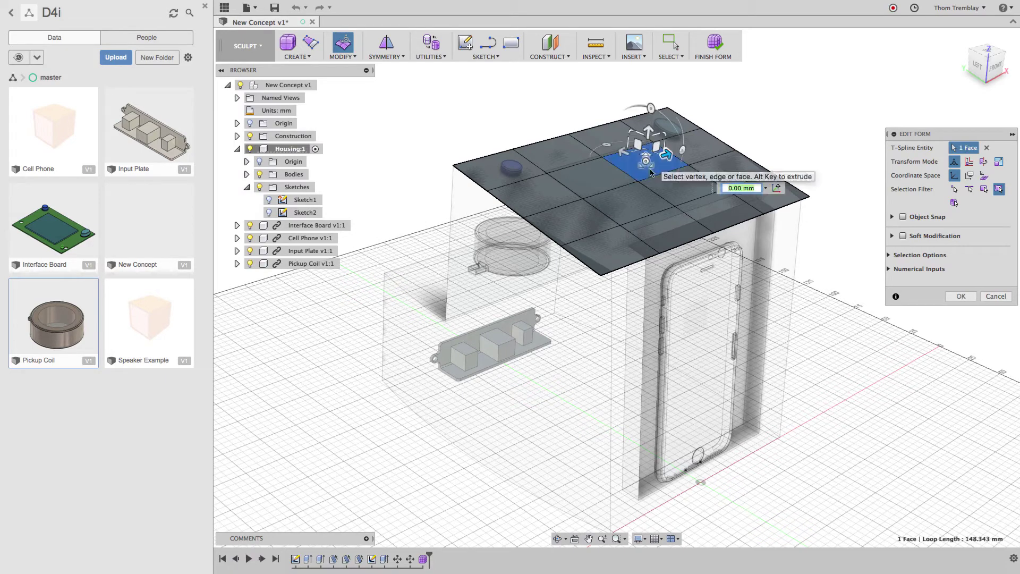
left_click(612, 186, "shift")
left_click(601, 201, "shift")
left_click(662, 196, "shift")
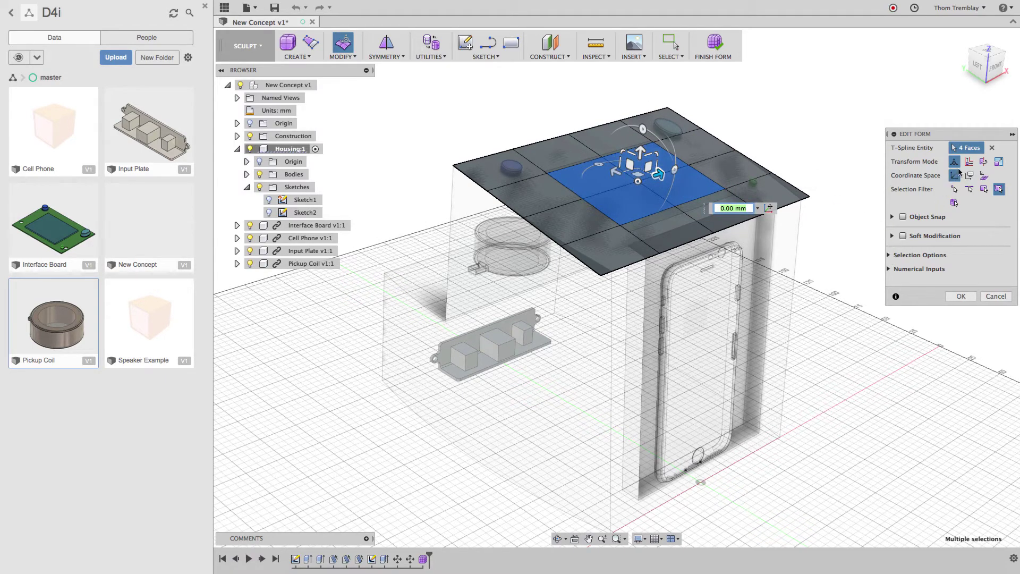
left_click(986, 177)
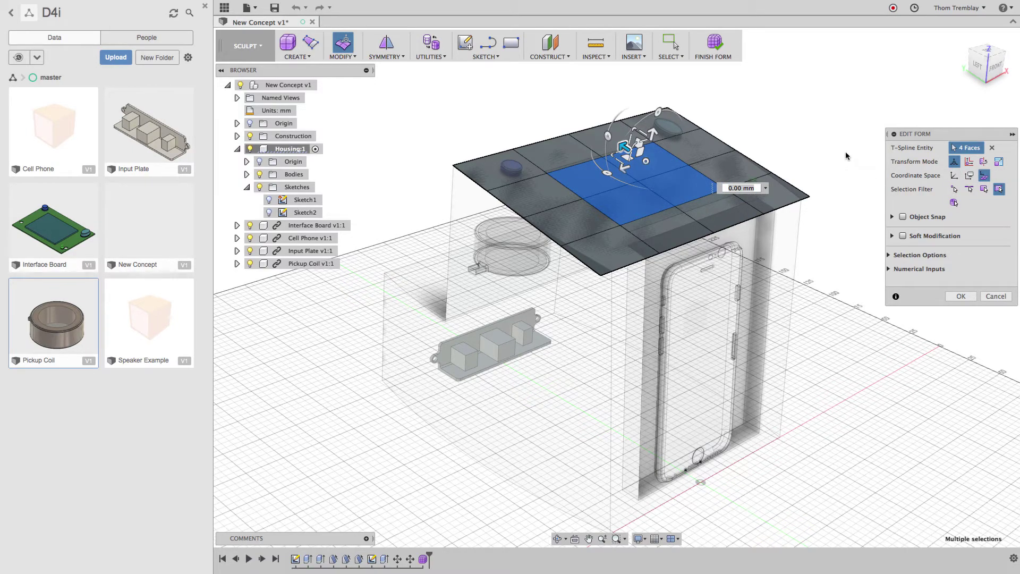
Select the surface's centre vertex together with the four surrounding faces and pull them outward about 3.7 mm.
middle_click_drag(846, 153, 749, 180, "shift")
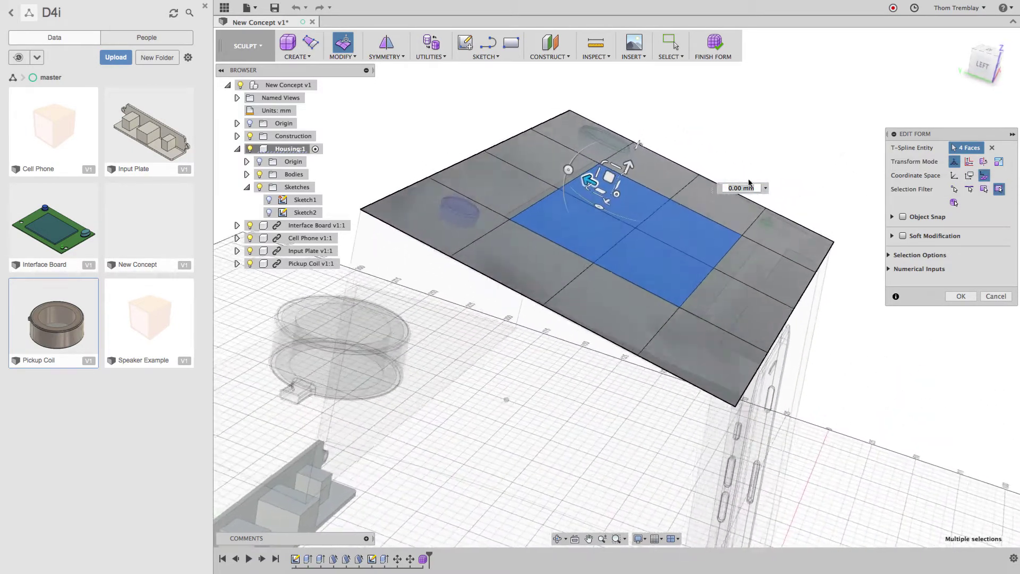
left_click(637, 229)
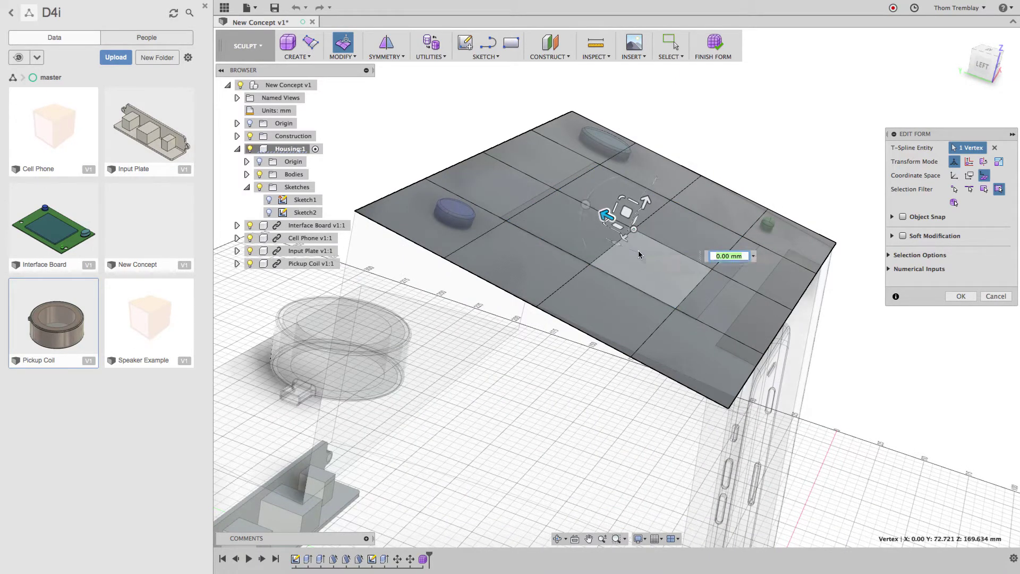
left_click(639, 255, "shift")
left_click(584, 223, "shift")
left_click(611, 191, "shift")
left_click(676, 227, "shift")
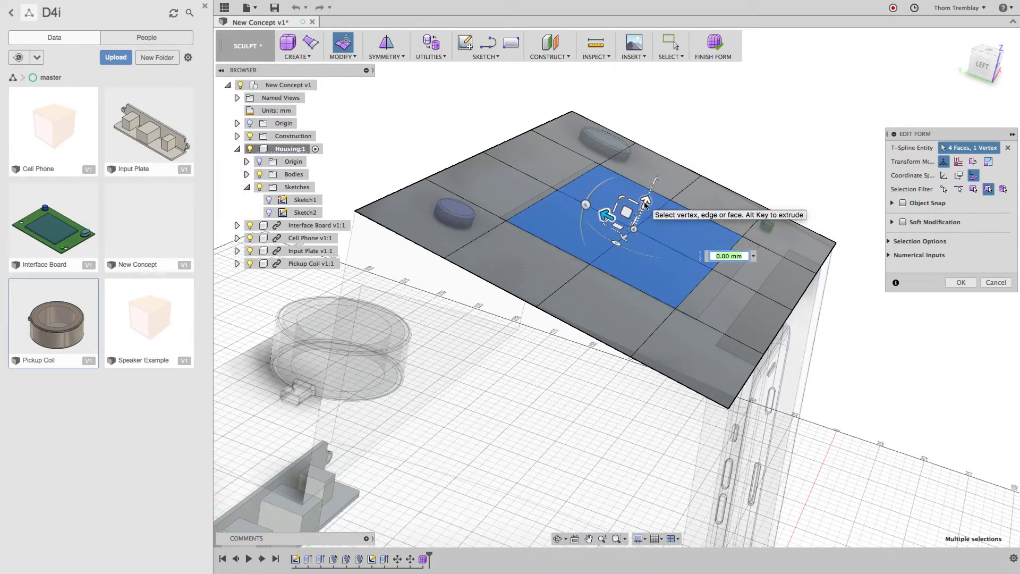
left_click_drag(646, 204, 655, 197)
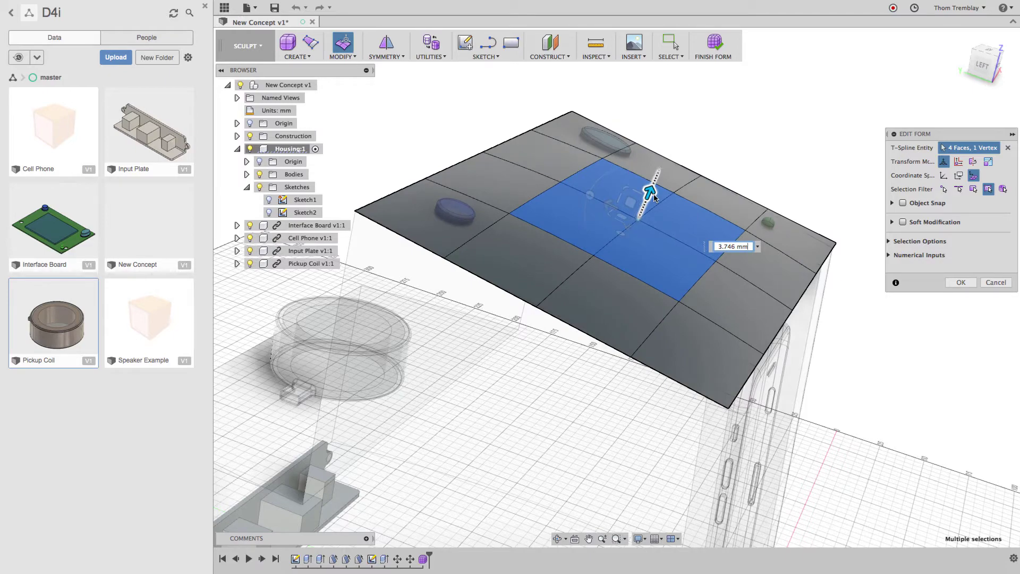
Set the outward offset of the central faces to 2 mm and complete the form edit.
scroll(788, 158, "down", 10, "shift")
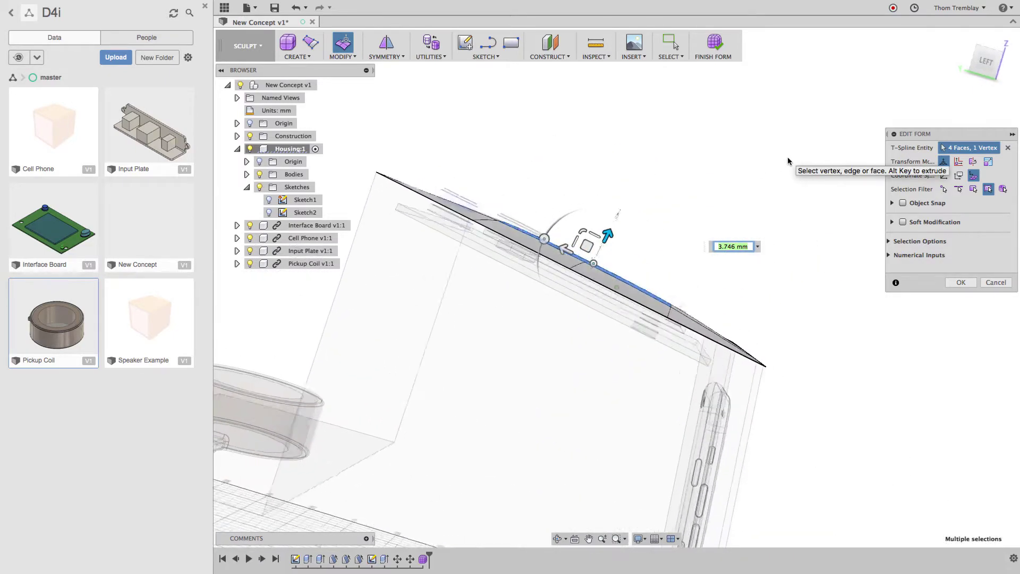
scroll(788, 160, "up", 5, "shift")
type("2")
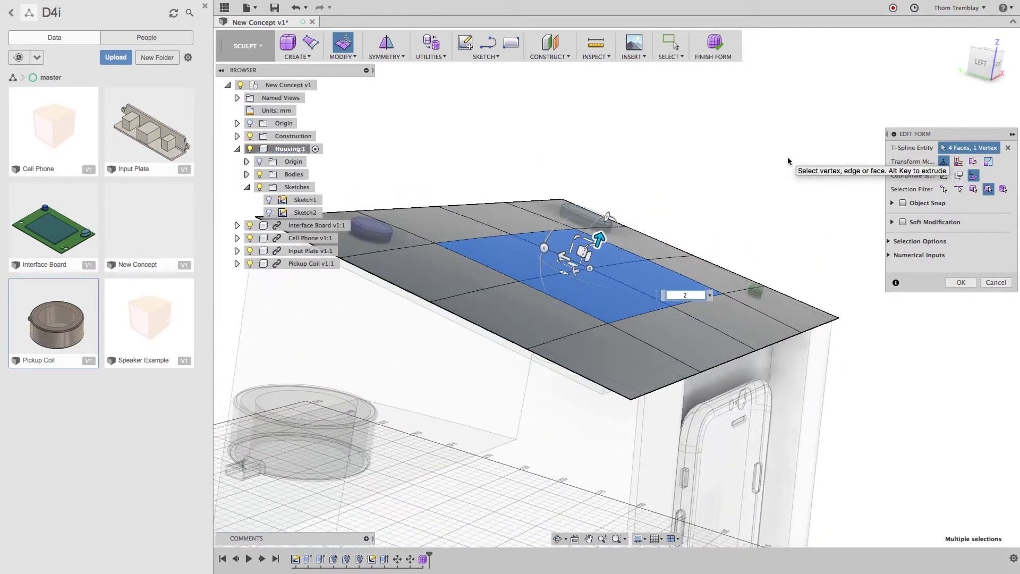
scroll(788, 159, "down", 5, "shift")
scroll(775, 161, "up", 10, "shift")
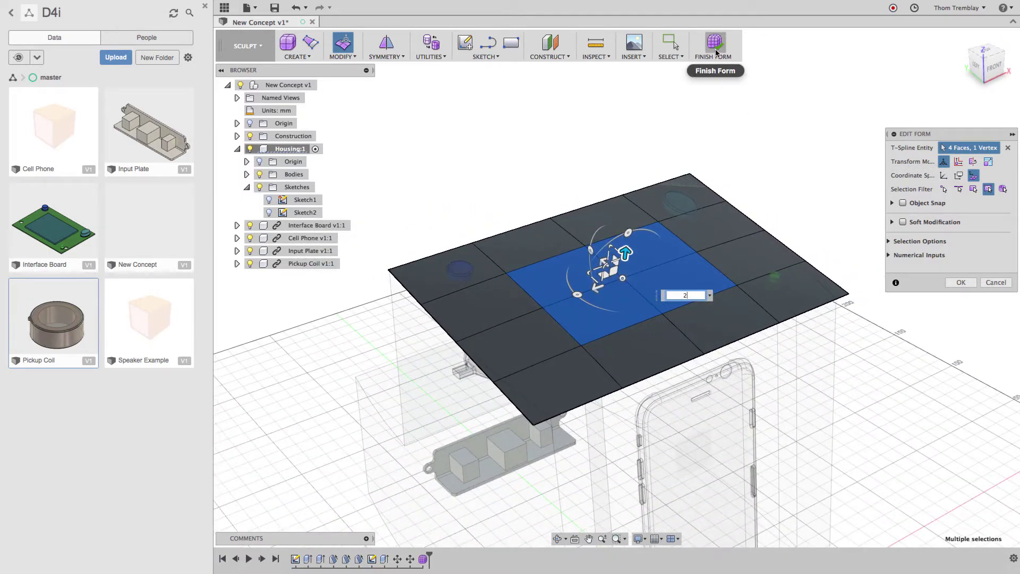
right_click(742, 101)
left_click(777, 100)
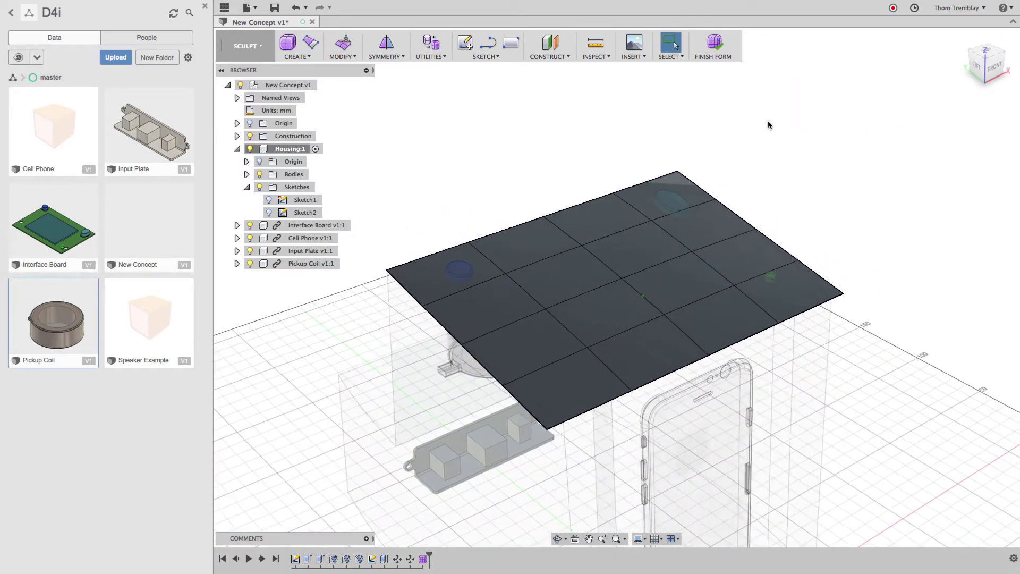
right_click(768, 123)
left_click(805, 106)
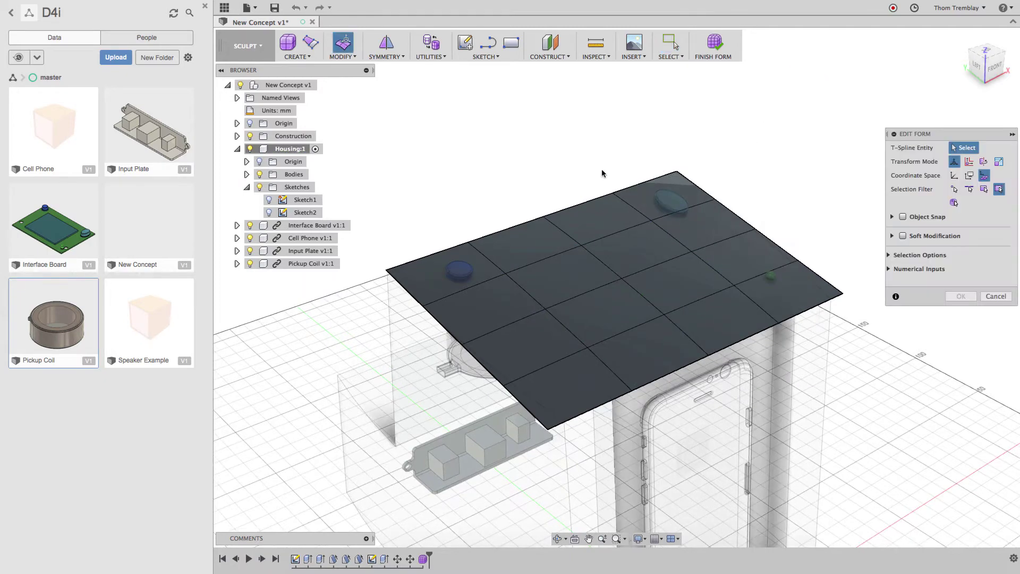
left_click(579, 205)
double_click(433, 255)
middle_click_drag(434, 277, 485, 269, "shift")
left_click_drag(484, 267, 477, 264)
middle_click_drag(518, 269, 487, 305, "shift")
double_click(486, 307)
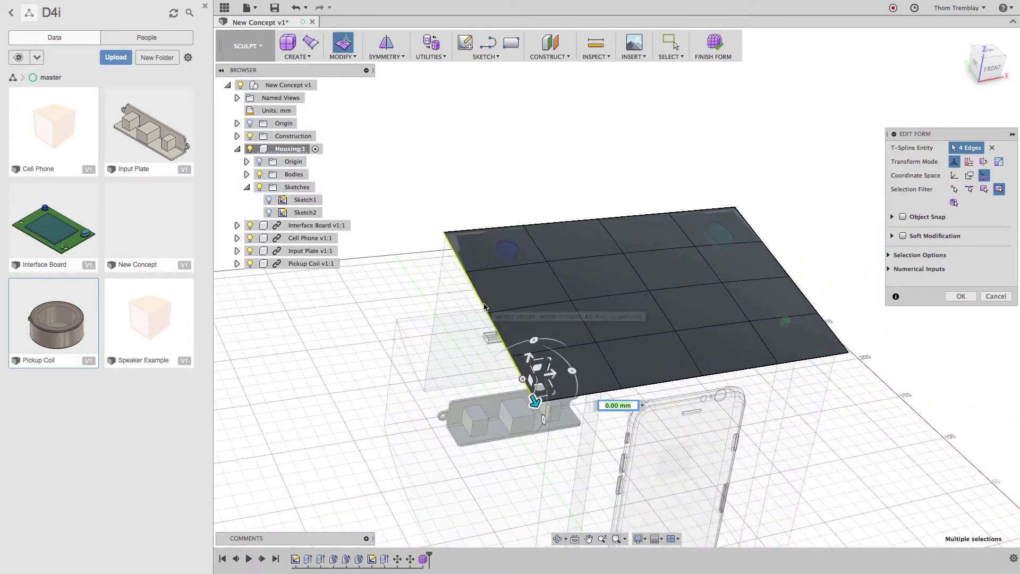
left_click(509, 196)
Add internal mirror symmetry to the top surface using two adjacent faces on either side of its centre line.
left_click(387, 53)
left_click(394, 66)
left_click(627, 319)
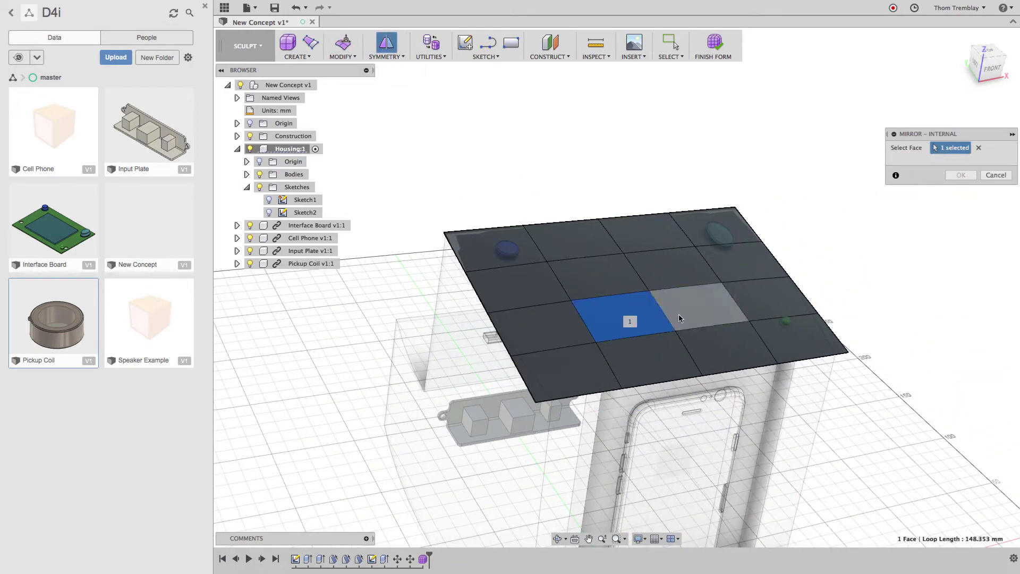
left_click(705, 309)
right_click(824, 214)
left_click(859, 213)
Extend the top surface's mirrored side edges outward about 1.4 mm and its front edge about 2.5 mm.
right_click(839, 212)
left_click(873, 196)
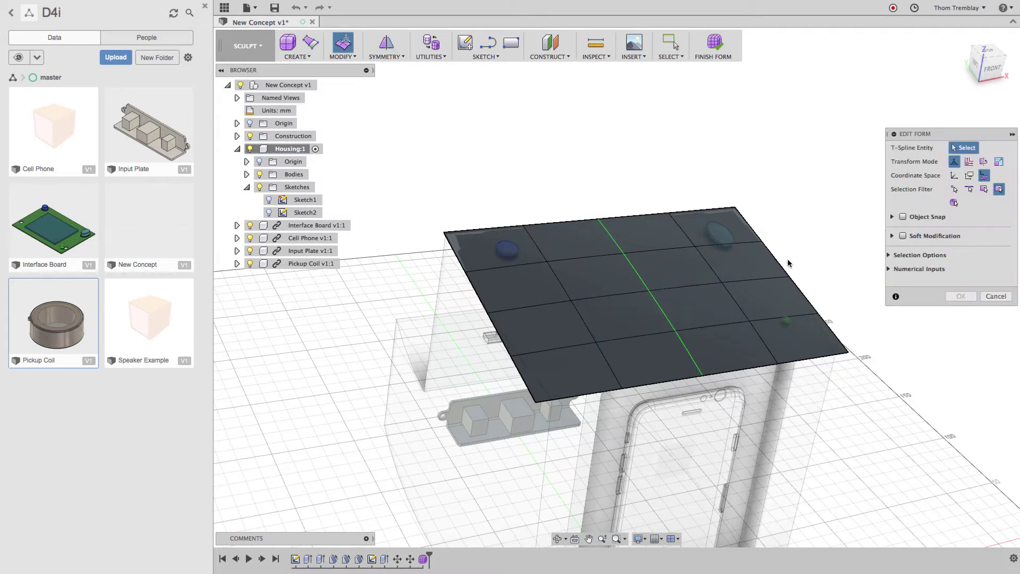
double_click(781, 267)
left_click_drag(810, 341, 812, 341)
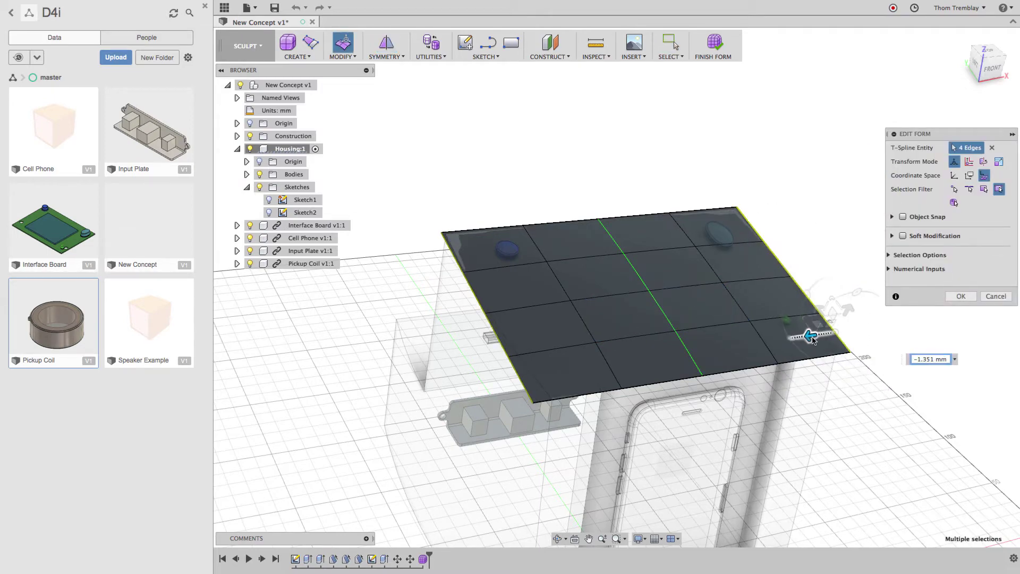
middle_click_drag(812, 341, 721, 349, "shift")
left_click_drag(706, 308, 663, 364)
middle_click_drag(663, 364, 769, 268, "shift")
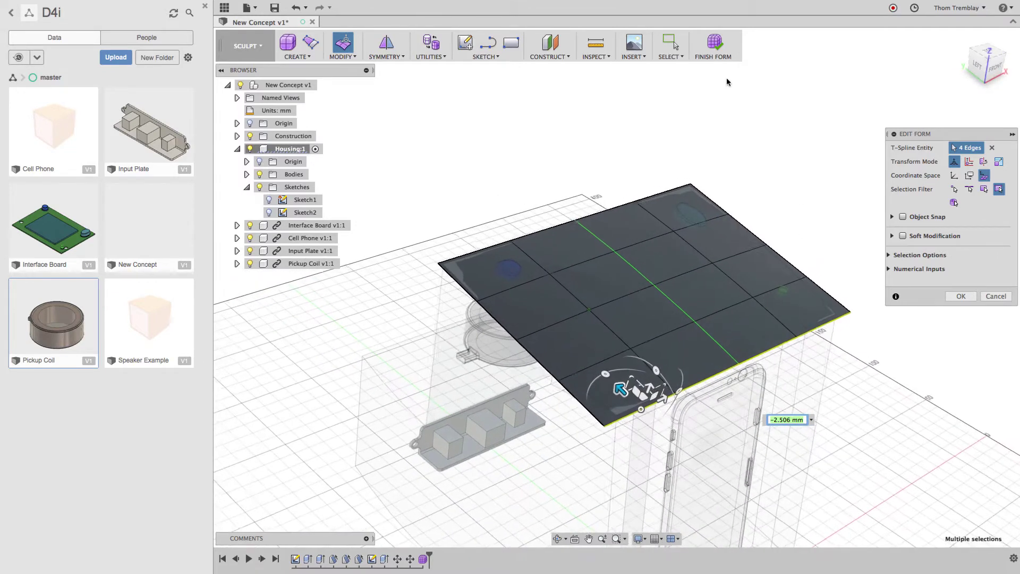
Finish the form and replace the housing's flat top face with the crowned T-Spline surface.
left_click(713, 44)
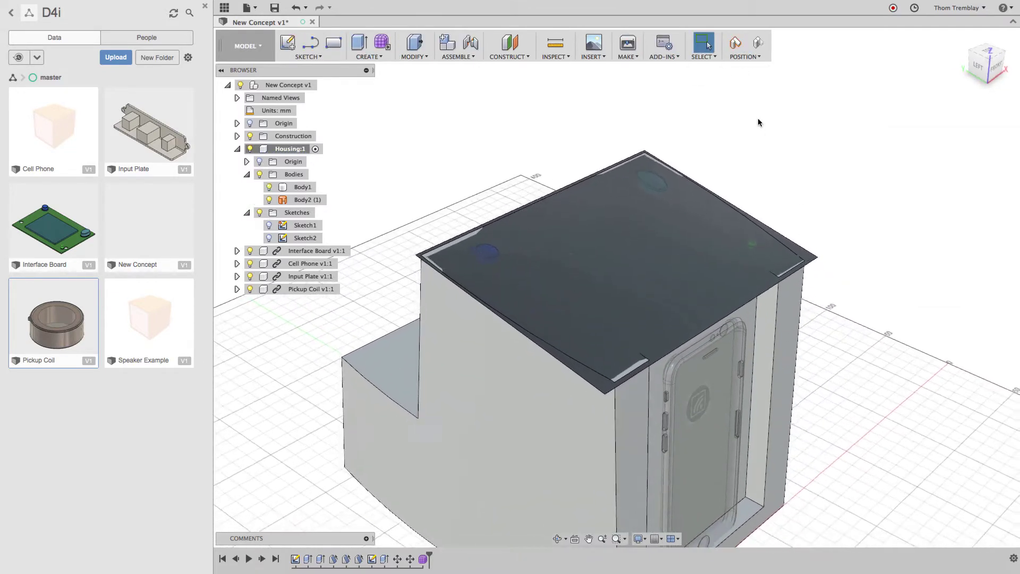
left_click(414, 57)
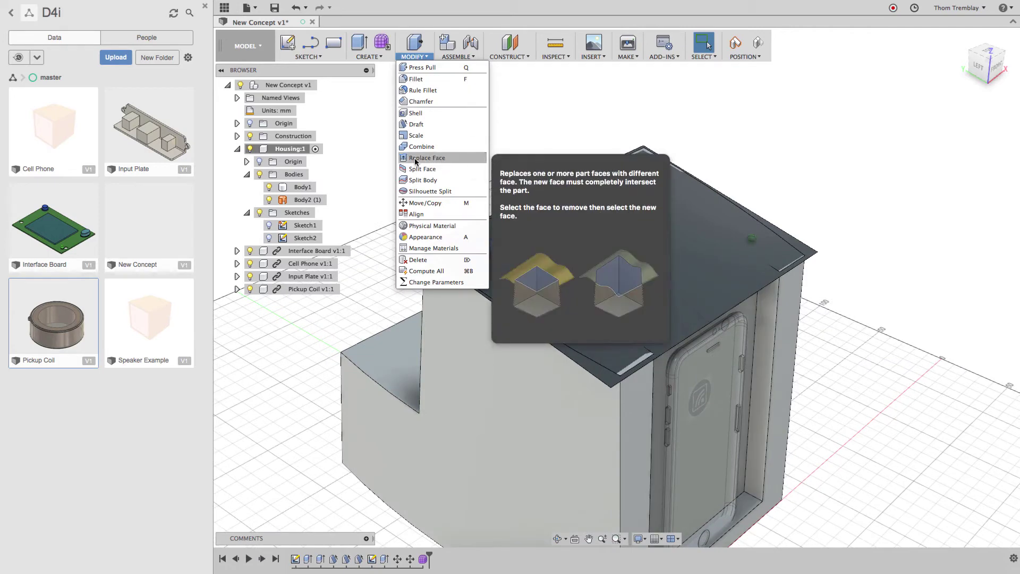
left_click(417, 209)
left_click(499, 293)
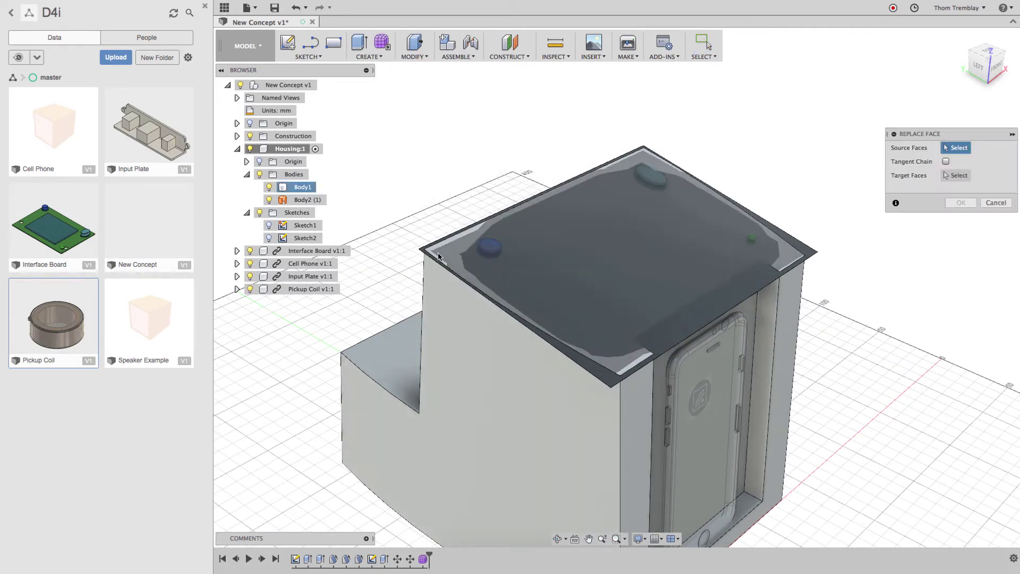
left_click(438, 257)
left_click(957, 175)
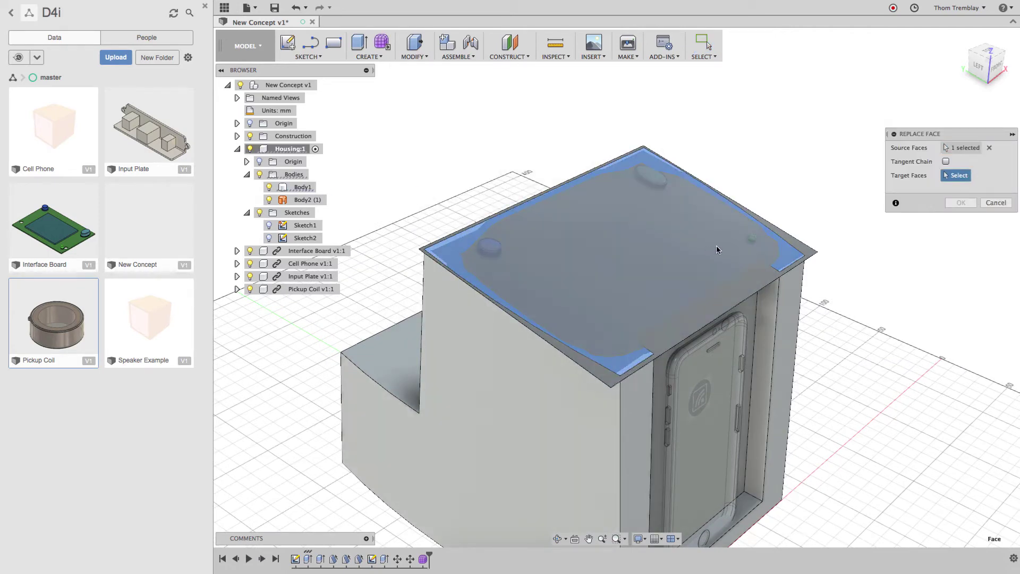
left_click(716, 245)
left_click(961, 203)
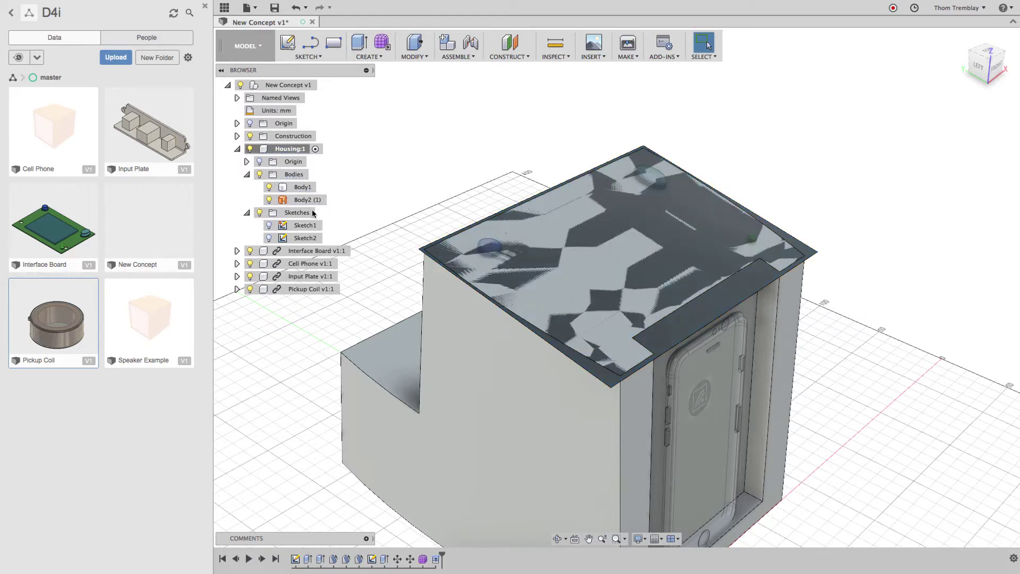
Hide the crowned surface body and inspect the housing's new top face from both sides.
left_click(269, 200)
scroll(946, 166, "up", 5, "shift")
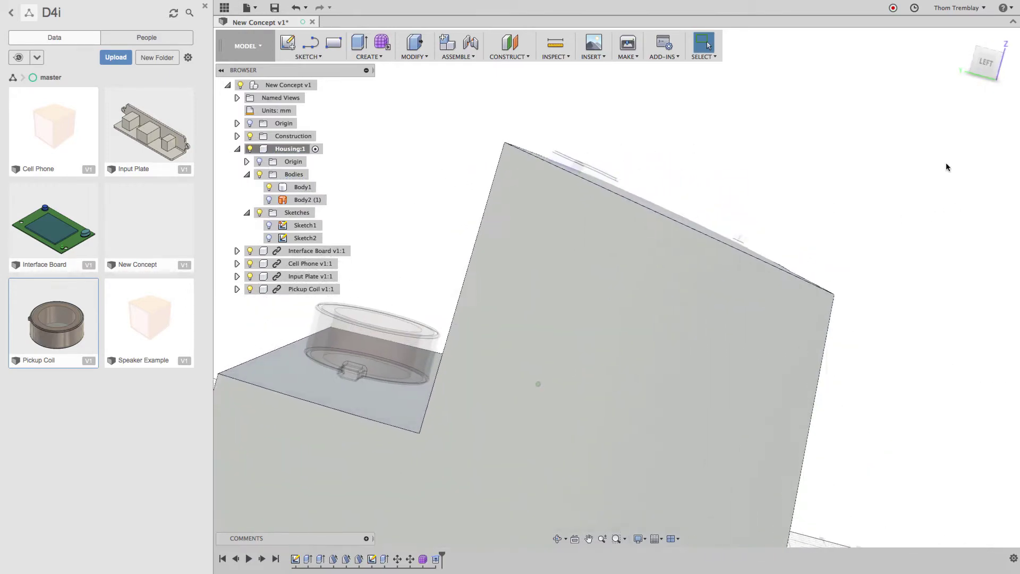
scroll(947, 163, "right", 10, "shift")
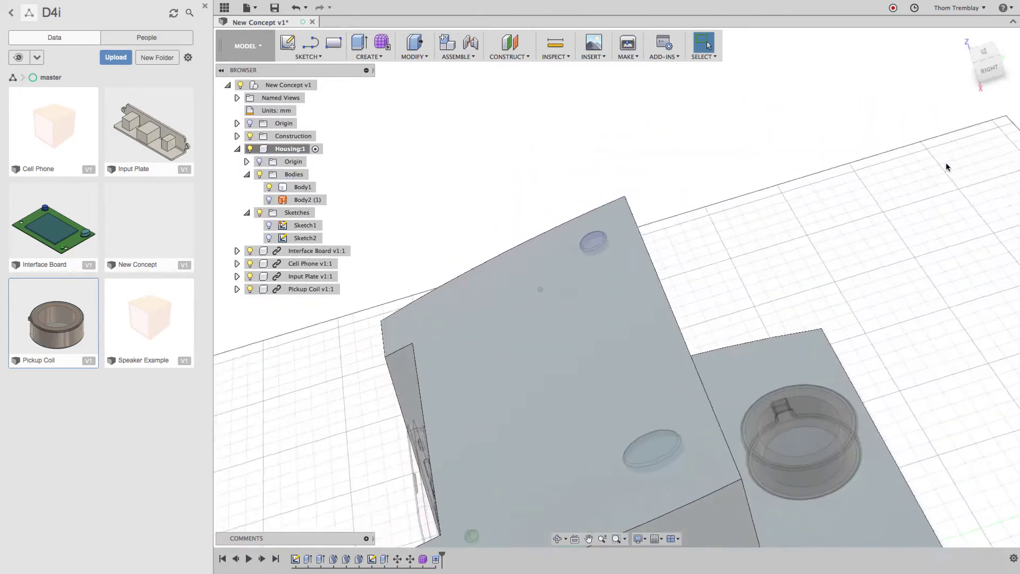
scroll(415, 390, "left", 10, "shift")
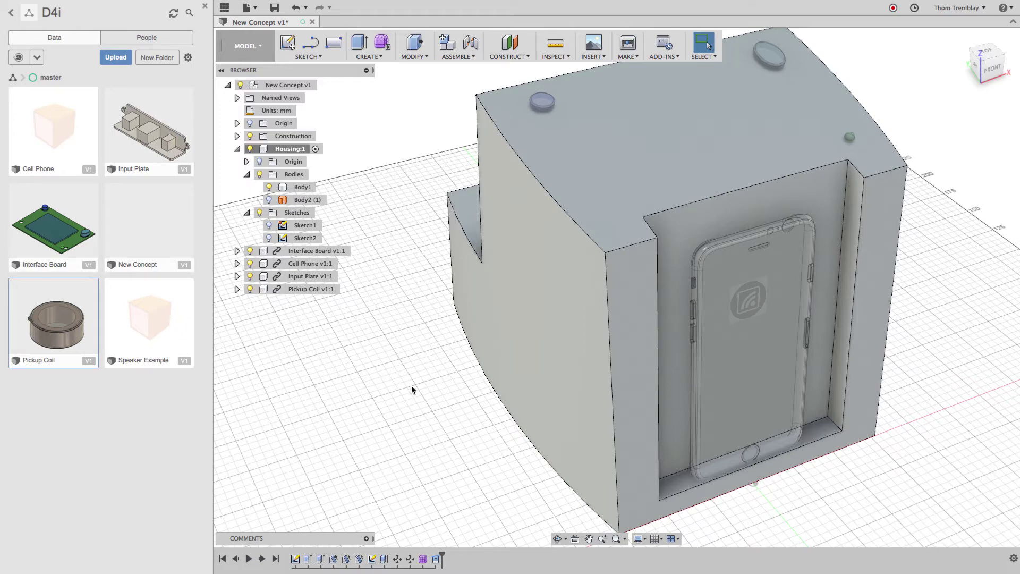
Start a new form and create a two-point T-Spline plane, 110 by 150.725 mm, over the back face of the phone recess.
left_click(382, 44)
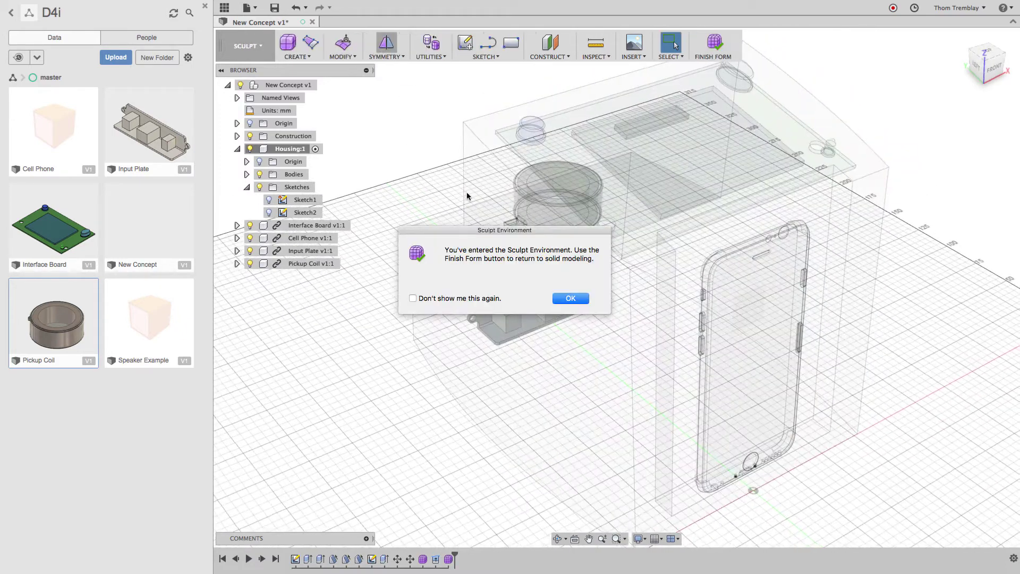
left_click(570, 298)
left_click(318, 59)
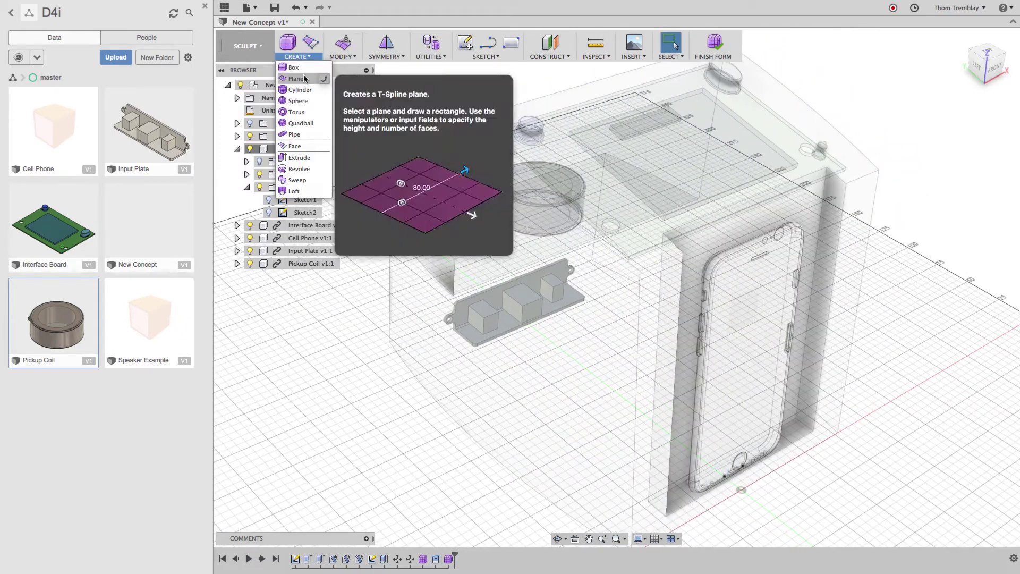
left_click(300, 78)
left_click(814, 164)
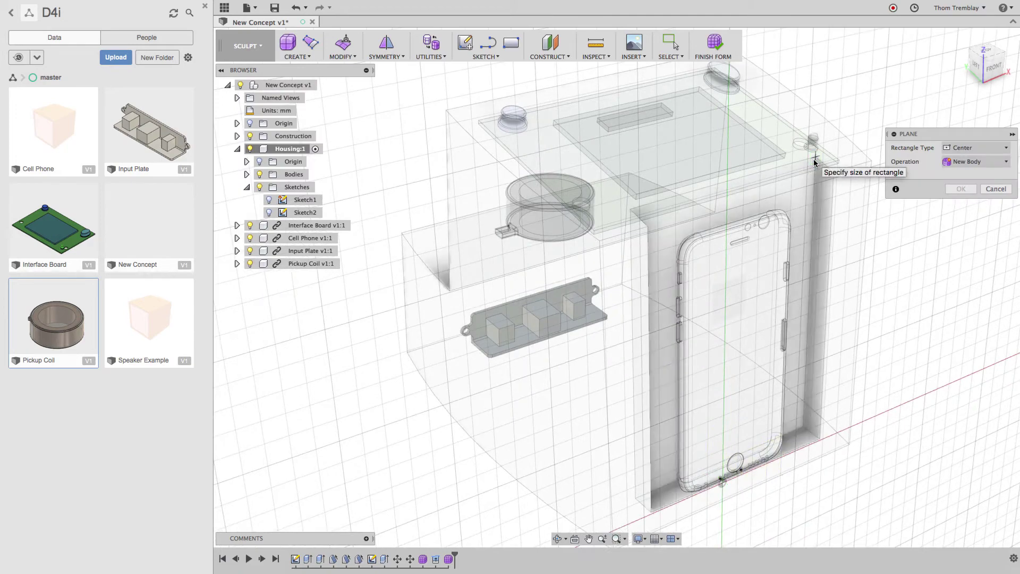
left_click(954, 148)
left_click(960, 175)
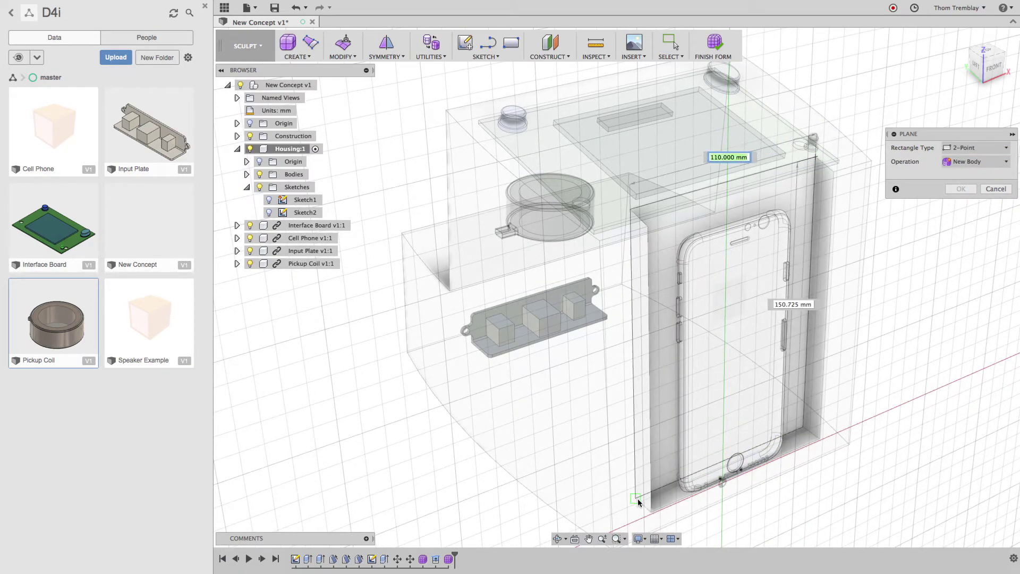
left_click(639, 500)
Give the plane mirror symmetry along its length, set four length faces and create it.
left_click(958, 204)
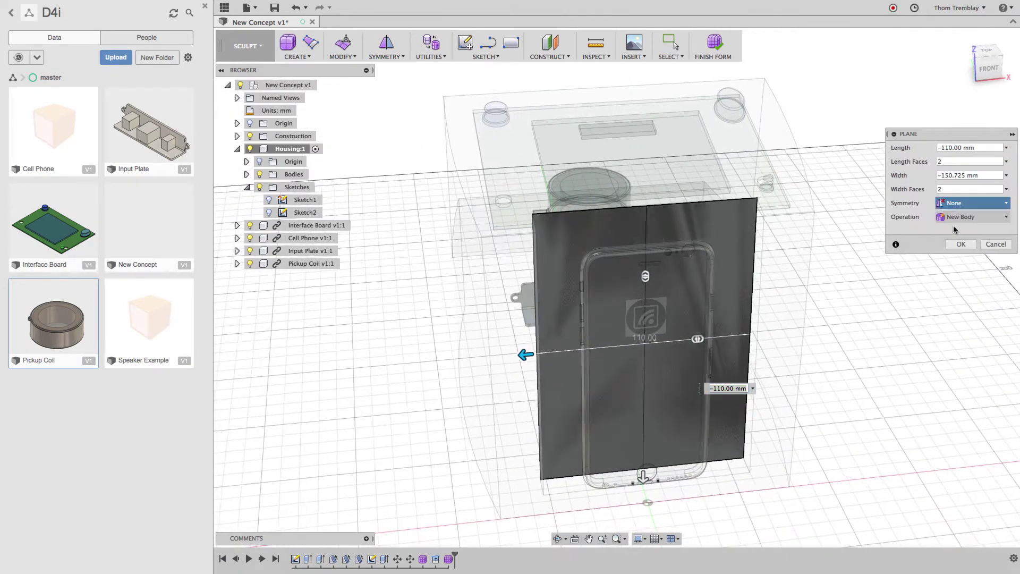
left_click(955, 226)
left_click(954, 216)
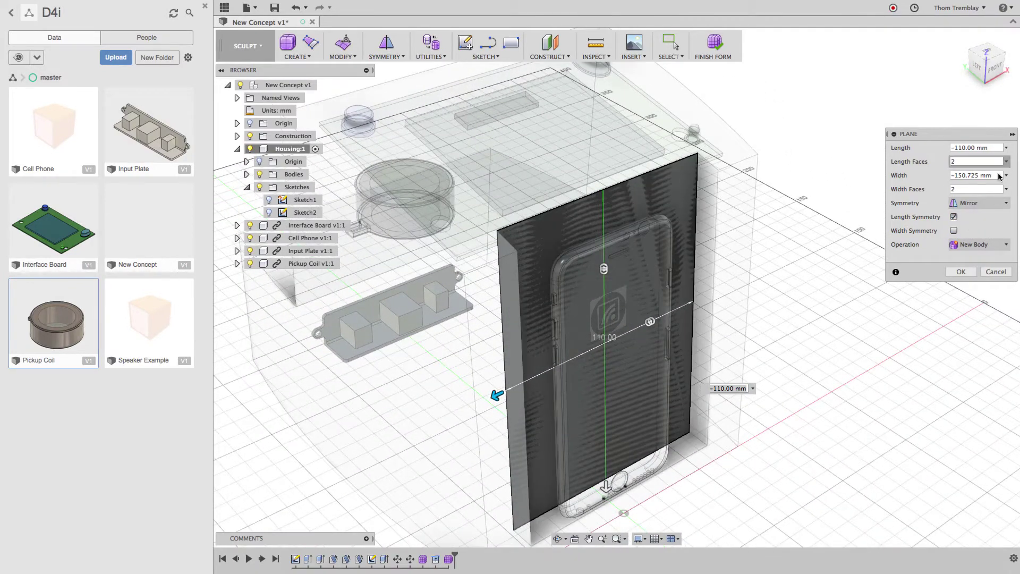
left_click_drag(651, 322, 634, 332)
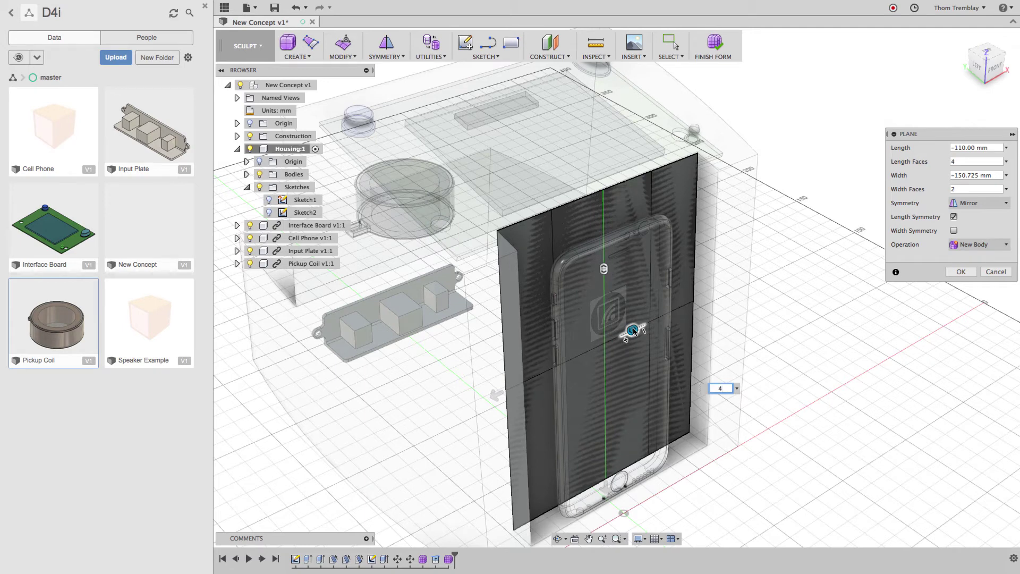
right_click(763, 303)
left_click(792, 301)
Move the plane's two mirrored inner vertical edge loops, finishing in world space, to curve the surface behind the phone.
right_click(791, 270)
left_click(826, 258)
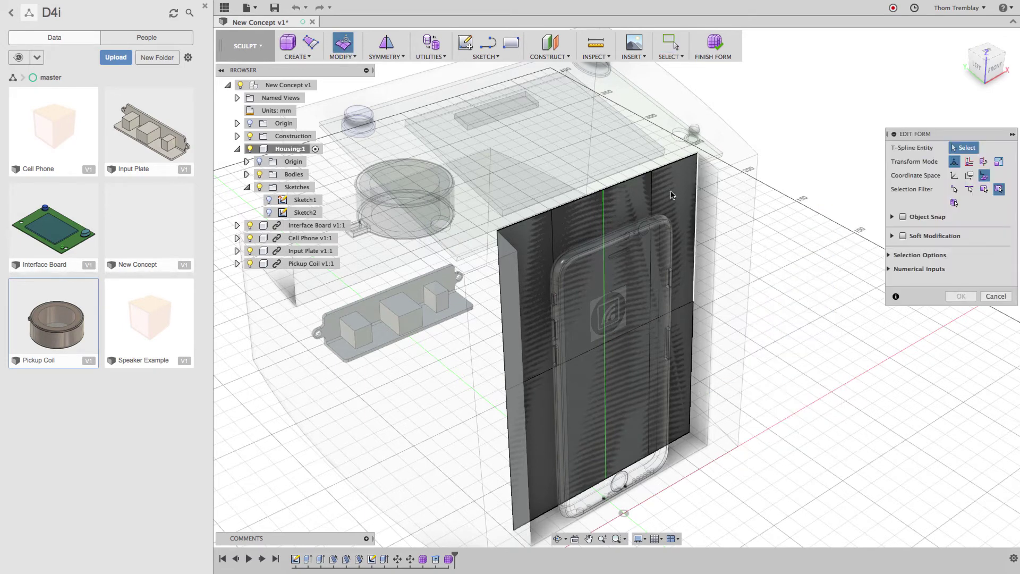
double_click(652, 199)
mouse_move(673, 239)
left_mouse_down()
mouse_move(702, 226)
mouse_move(703, 249)
mouse_move(697, 237)
mouse_move(733, 253)
mouse_move(680, 237)
left_mouse_up()
middle_click_drag(678, 239, 532, 316, "shift")
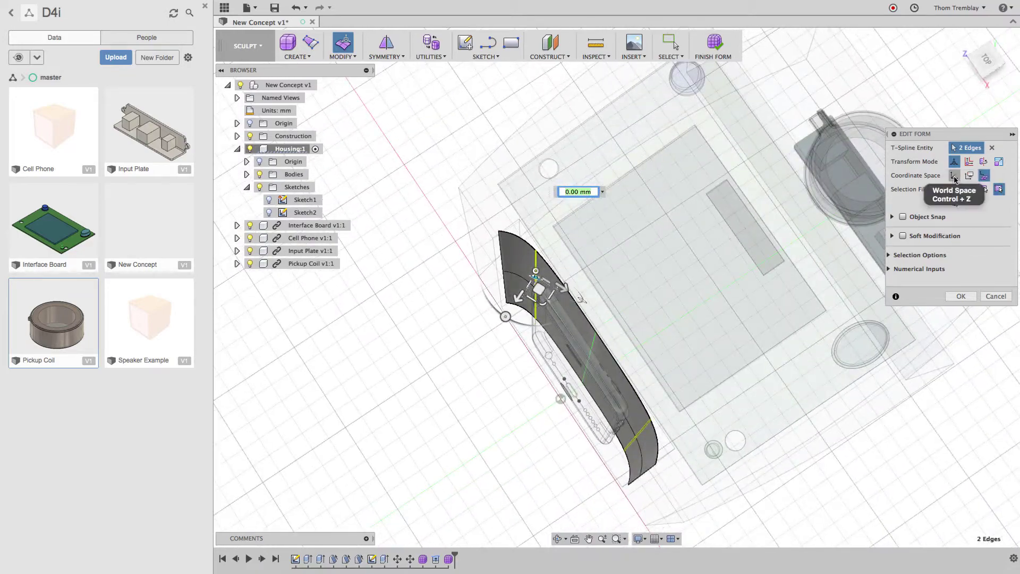
left_click(955, 177)
left_click_drag(554, 319, 545, 303)
middle_click_drag(553, 309, 813, 290, "shift")
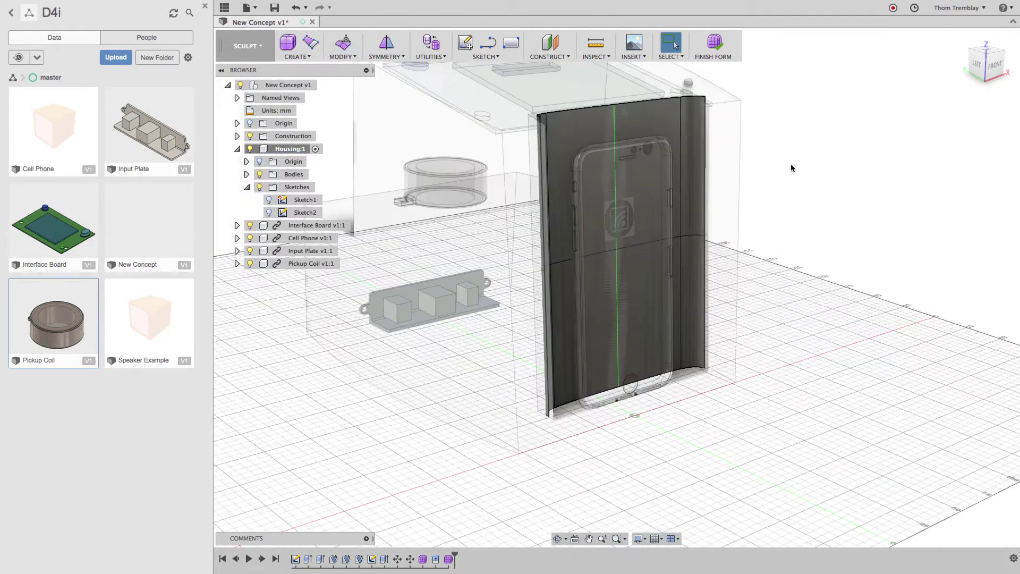
Extend the curved surface's lower edge downward and its upper edge upward past the phone recess, and finish the form.
right_click(791, 165)
left_click(817, 152)
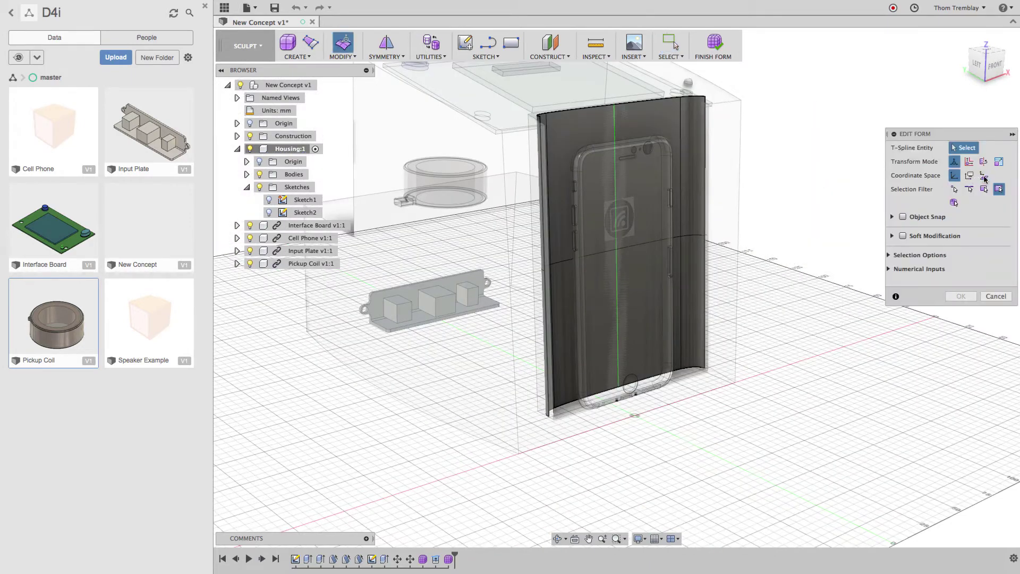
double_click(671, 374)
left_click_drag(696, 325, 697, 353)
middle_click_drag(728, 361, 802, 356, "shift")
double_click(679, 102)
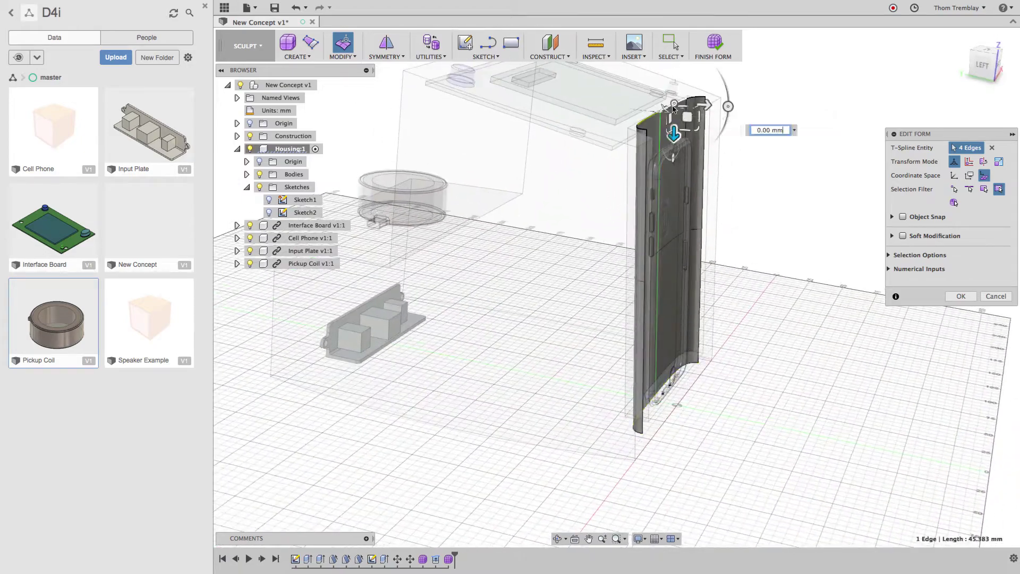
left_click_drag(696, 133, 697, 123)
left_click(716, 48)
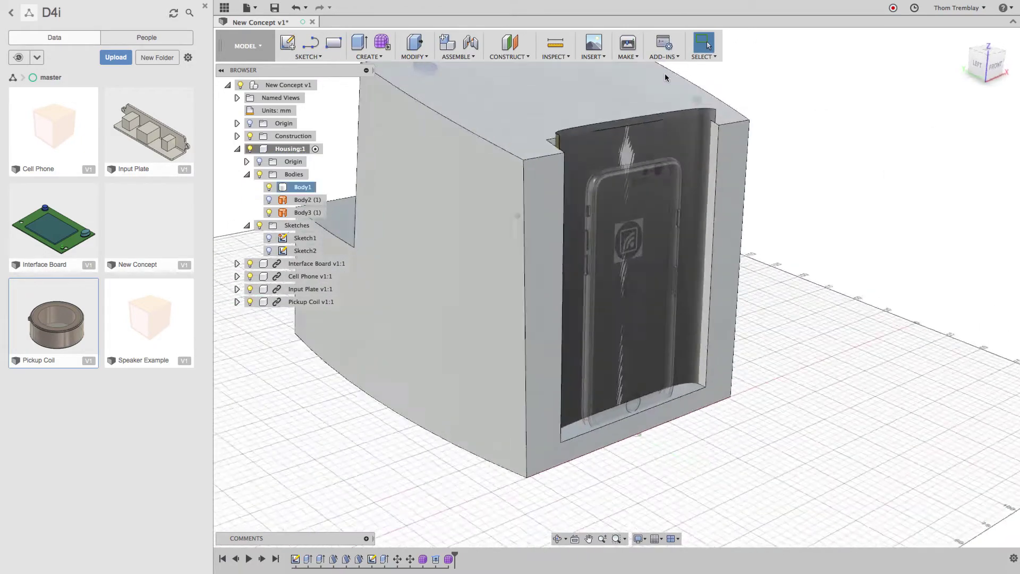
Replace the flat back face of the phone recess with the curved T-Spline surface.
left_click(415, 57)
left_click(425, 145)
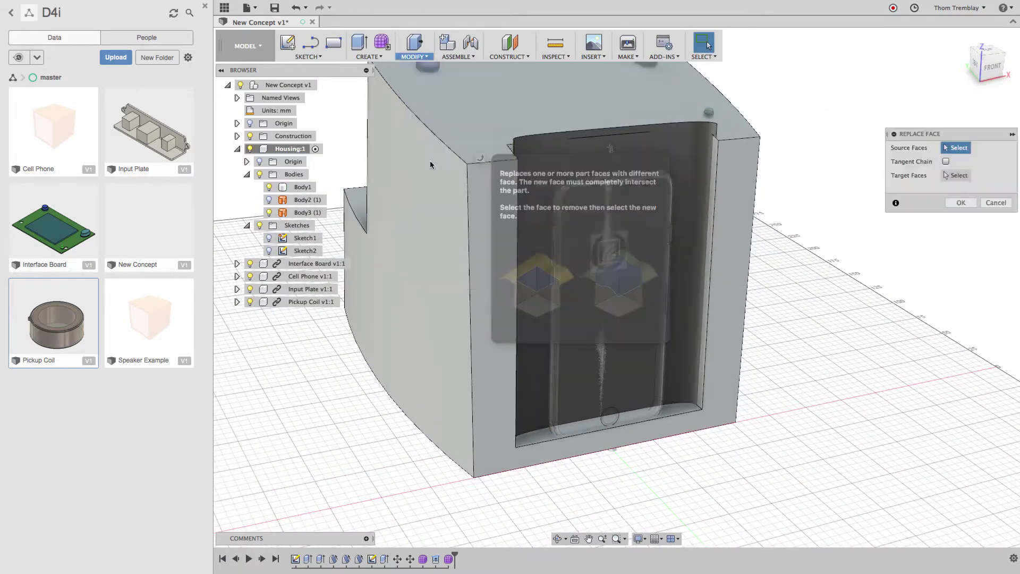
left_click(595, 205)
left_click(956, 175)
left_click(691, 140)
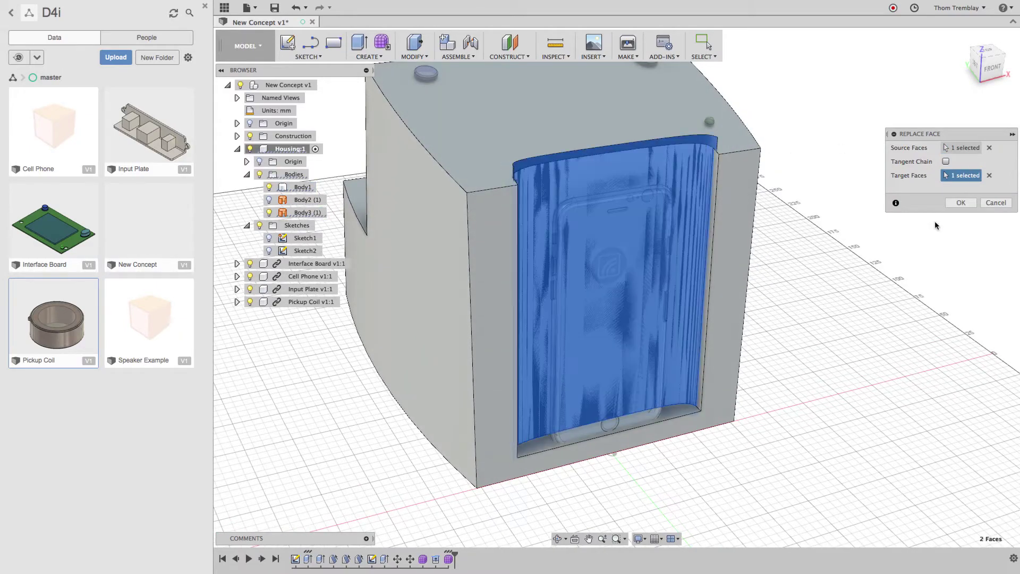
left_click(967, 200)
Round the housing's six vertical corner edges with a 20 mm constant-radius fillet.
middle_click_drag(879, 214, 324, 349, "shift")
right_click(324, 349)
left_click(352, 337)
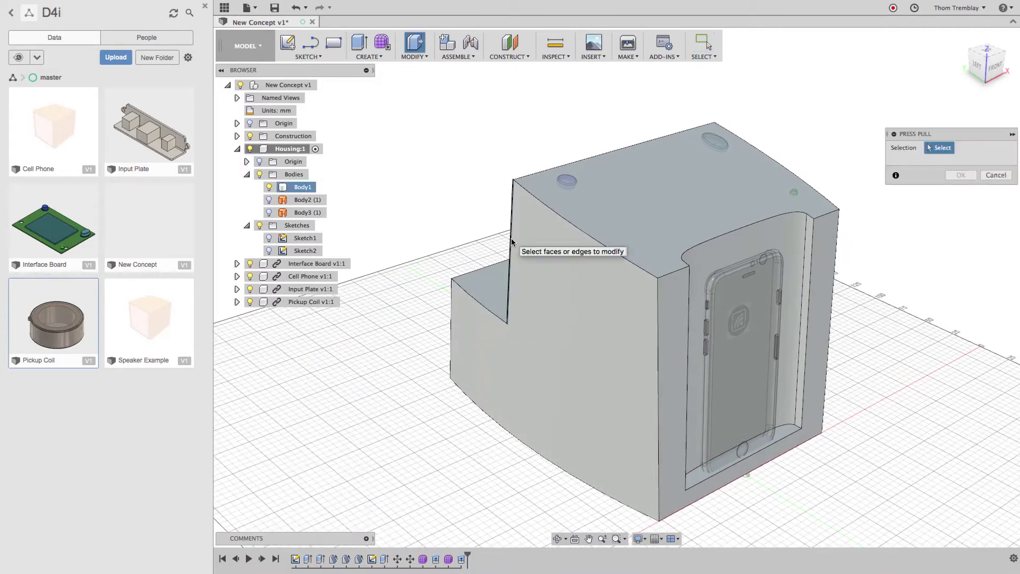
left_click(512, 240)
left_click(816, 229)
left_click(837, 249)
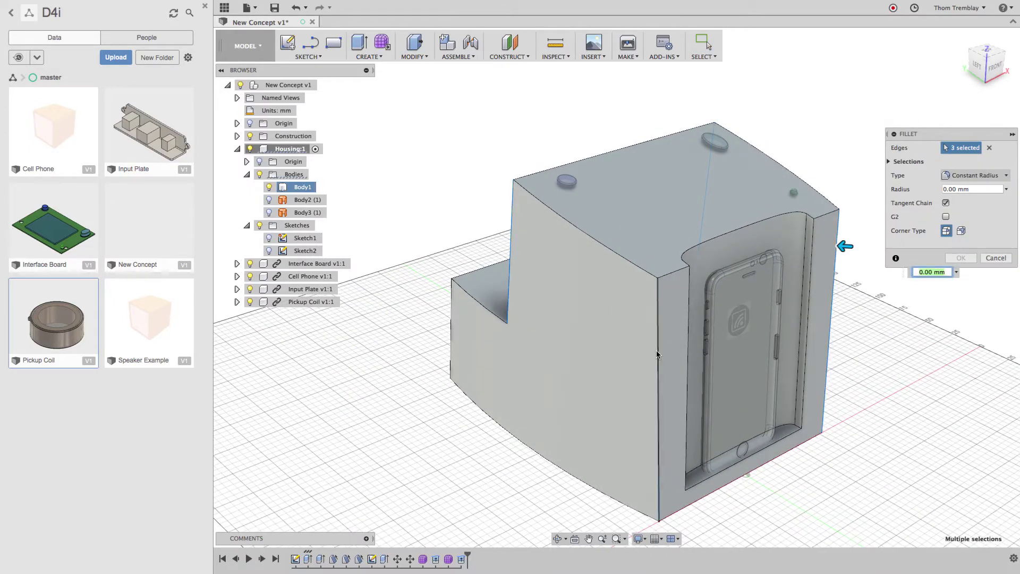
left_click(451, 332)
left_click(615, 271)
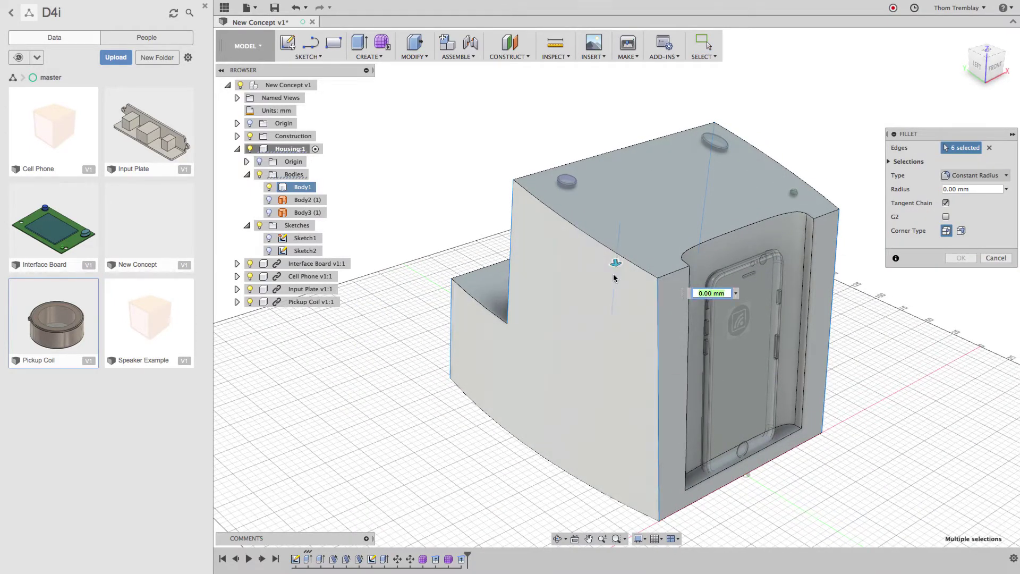
left_click_drag(615, 265, 617, 268)
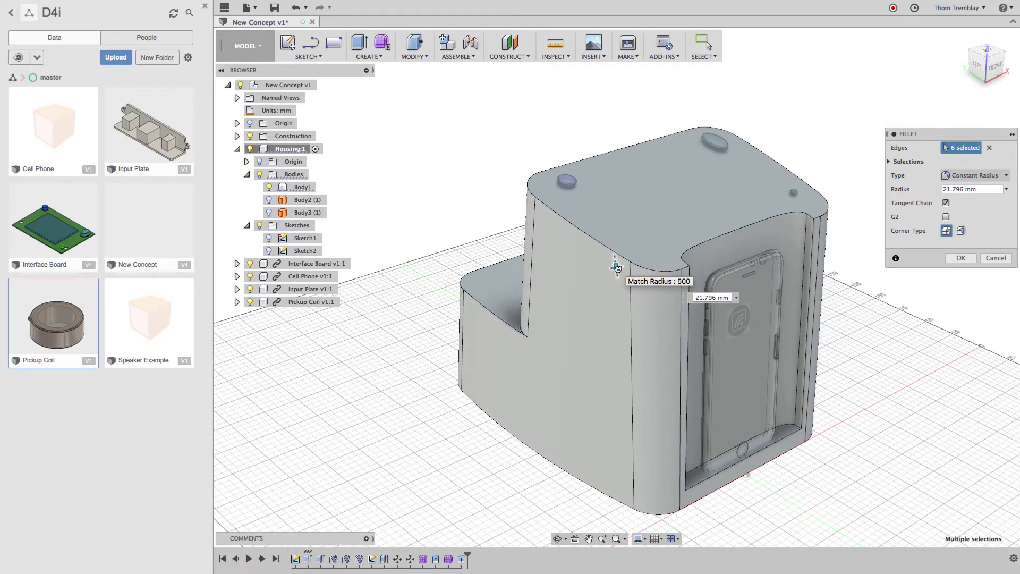
type("20")
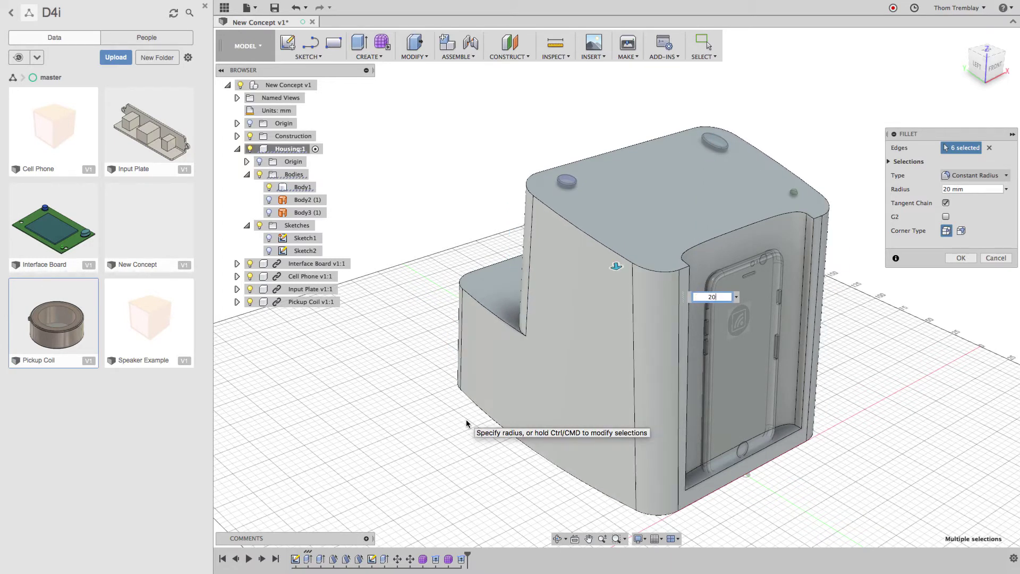
key("Return")
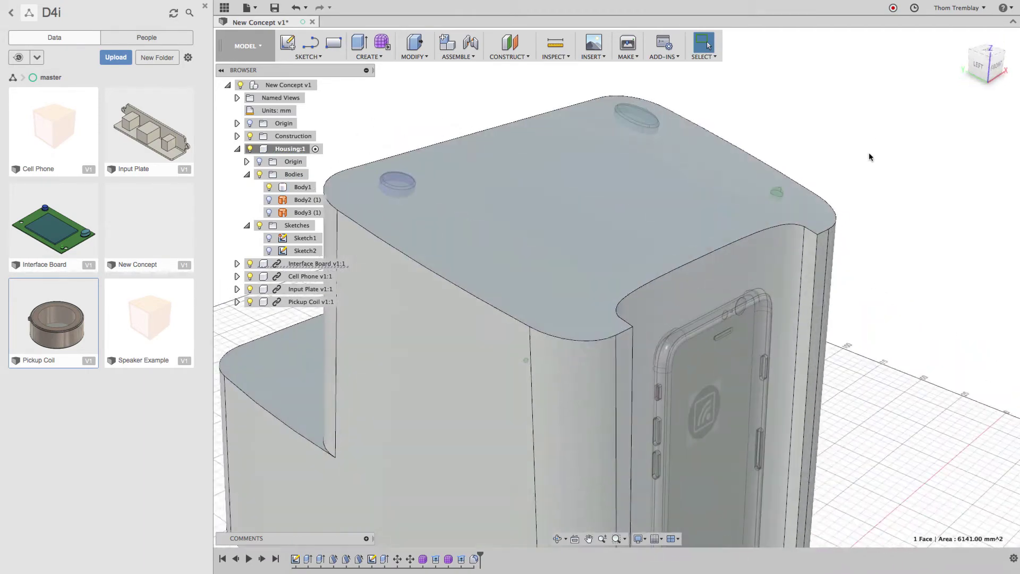
Start a sketch above the housing top, turn on Slice and draw a two-point rectangle matching the interface board's display.
right_click(870, 133)
left_click(870, 164)
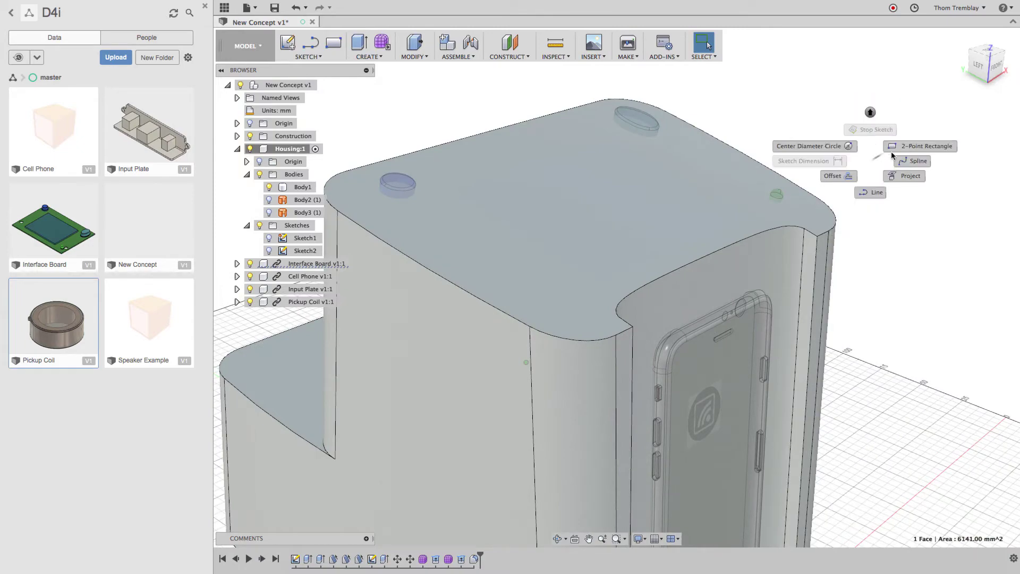
left_click(902, 147)
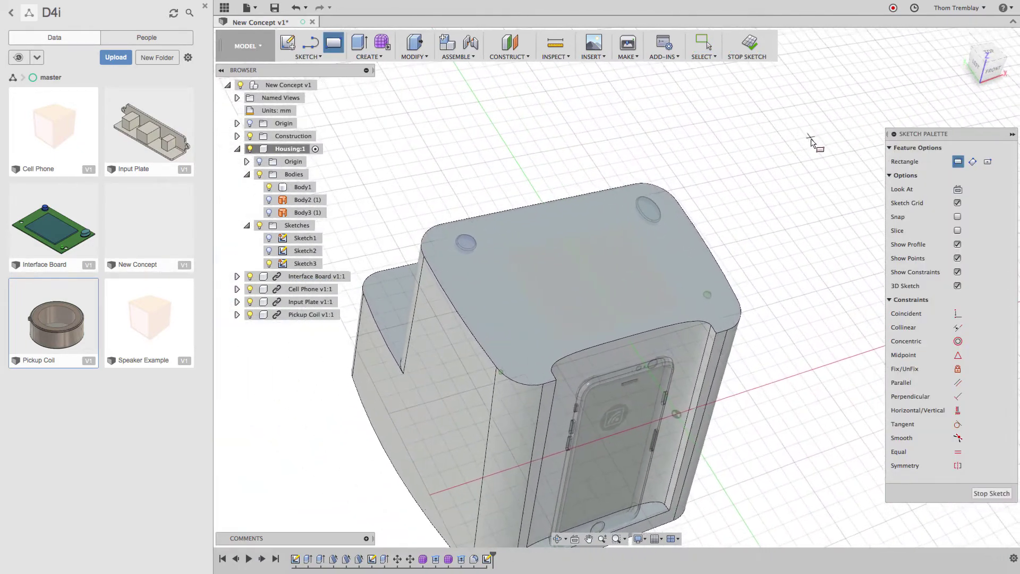
left_click(957, 231)
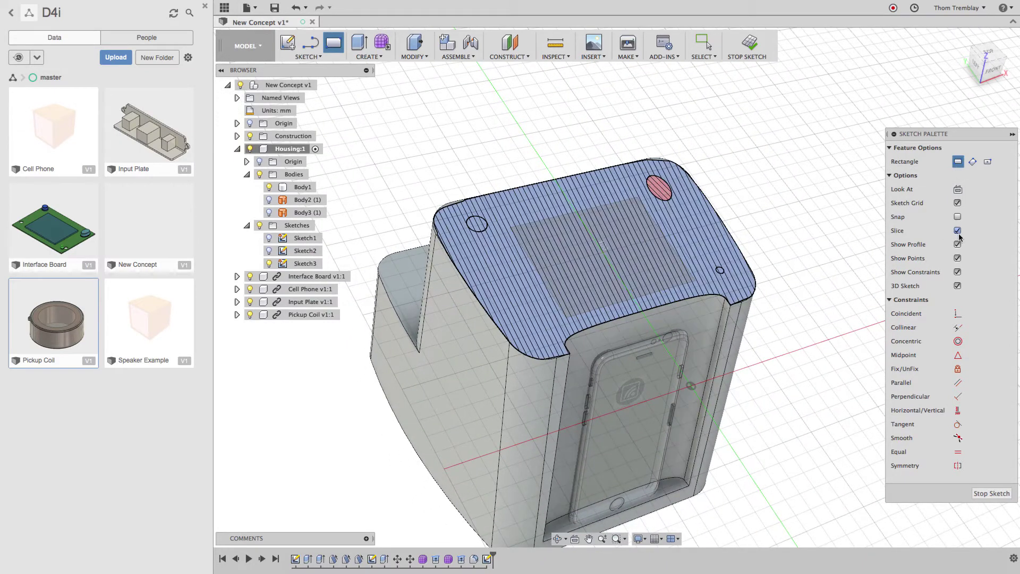
left_click(637, 198)
left_click(566, 317)
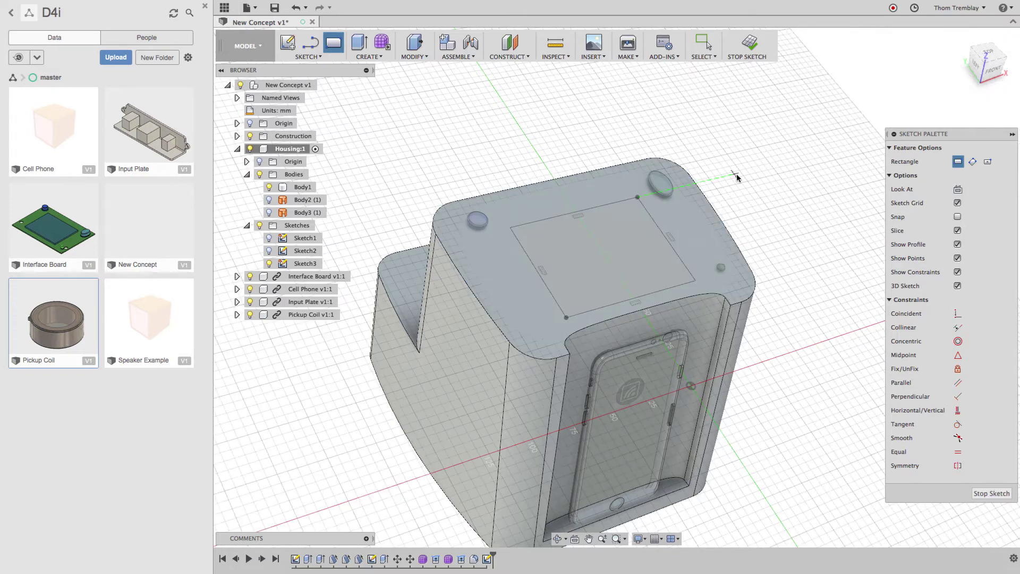
Offset the display rectangle by -1 mm and finish the sketch.
right_click(768, 189)
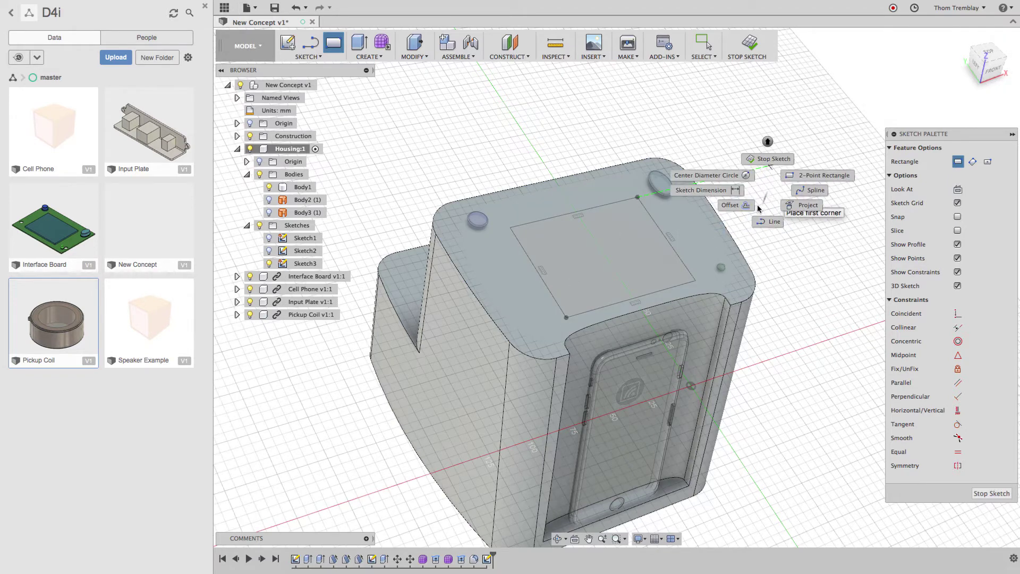
left_click(736, 205)
left_click(610, 207)
left_click_drag(609, 207, 611, 213)
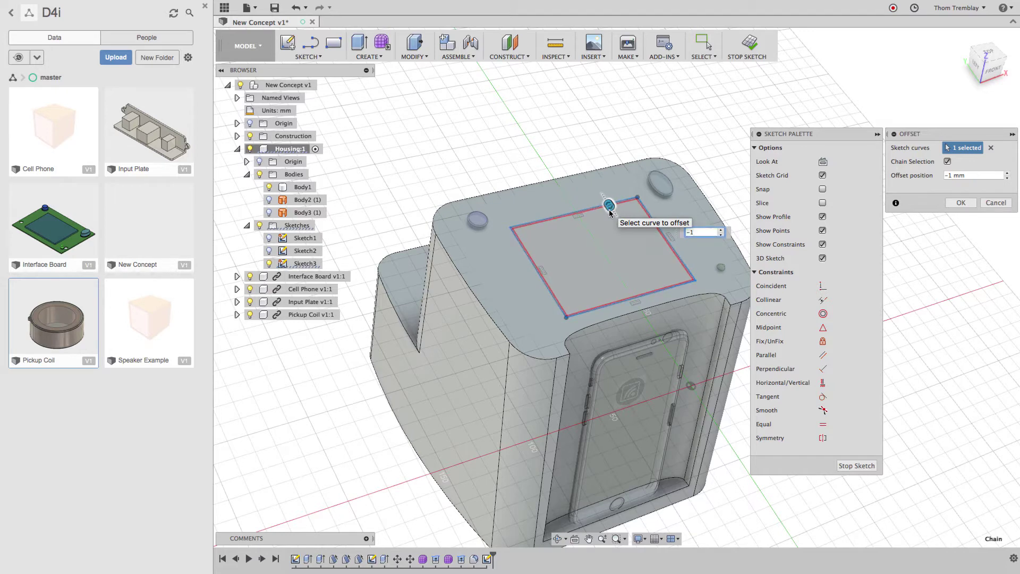
left_click(847, 462)
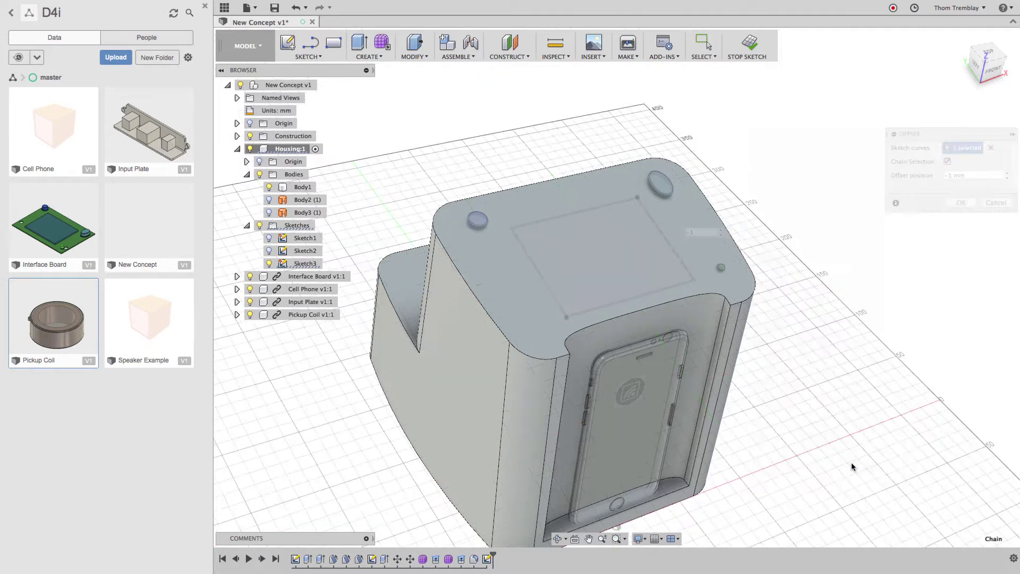
Extrude the display profile on the housing top as a cut with its extent set to All.
right_click(731, 98)
left_click(769, 86)
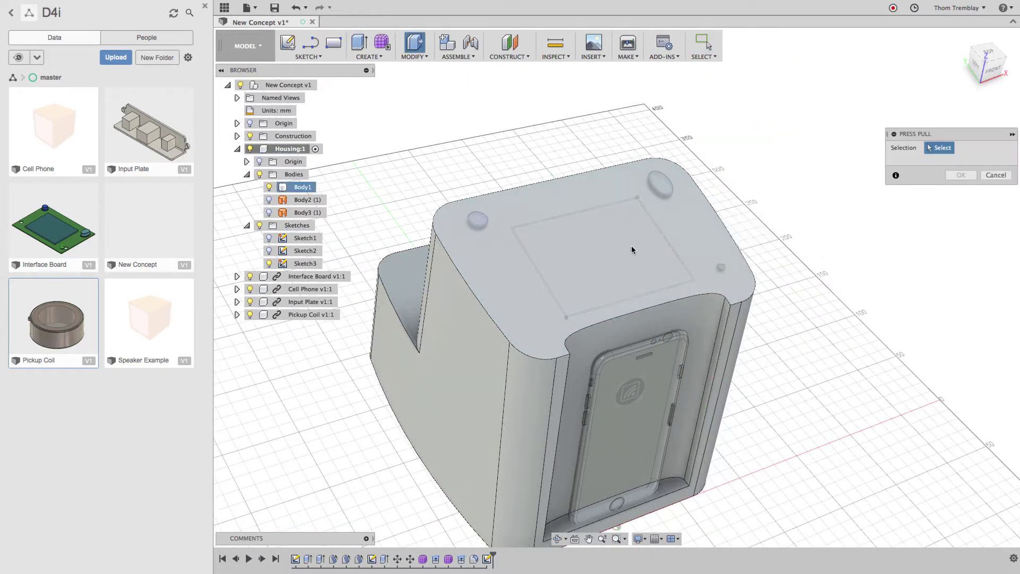
left_click(631, 245)
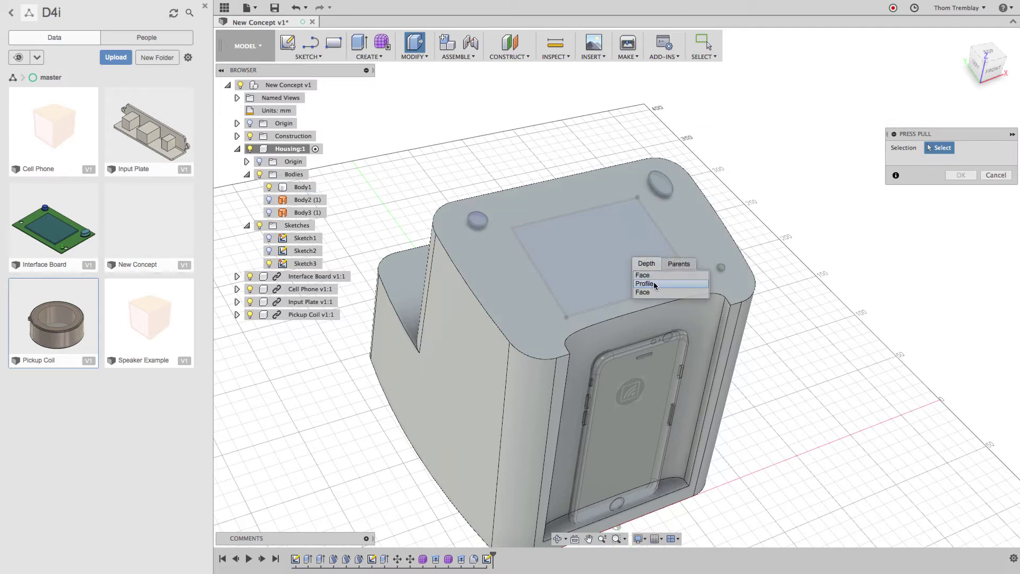
left_click(644, 282)
left_click_drag(610, 249, 720, 230)
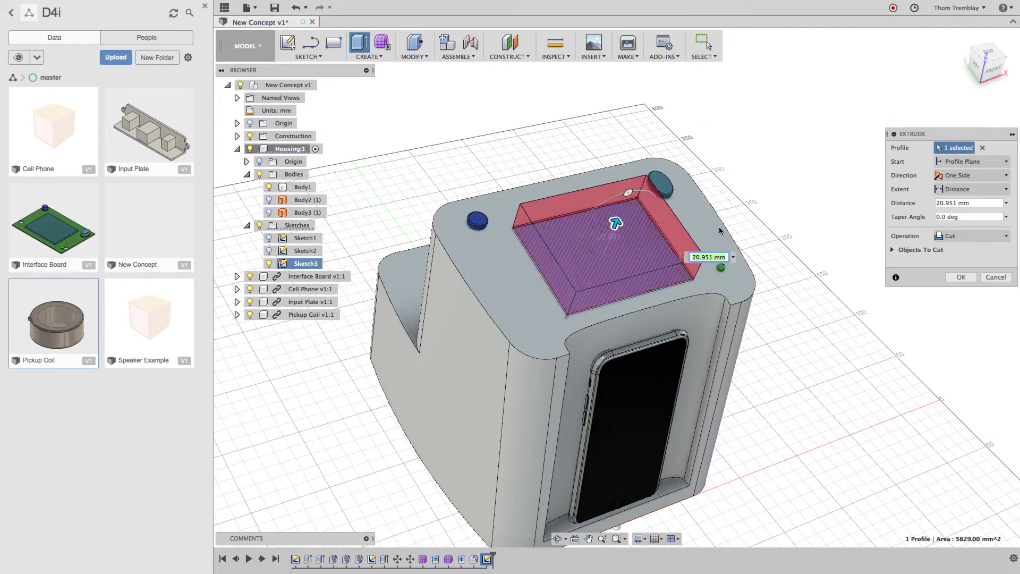
left_click(960, 190)
left_click(957, 226)
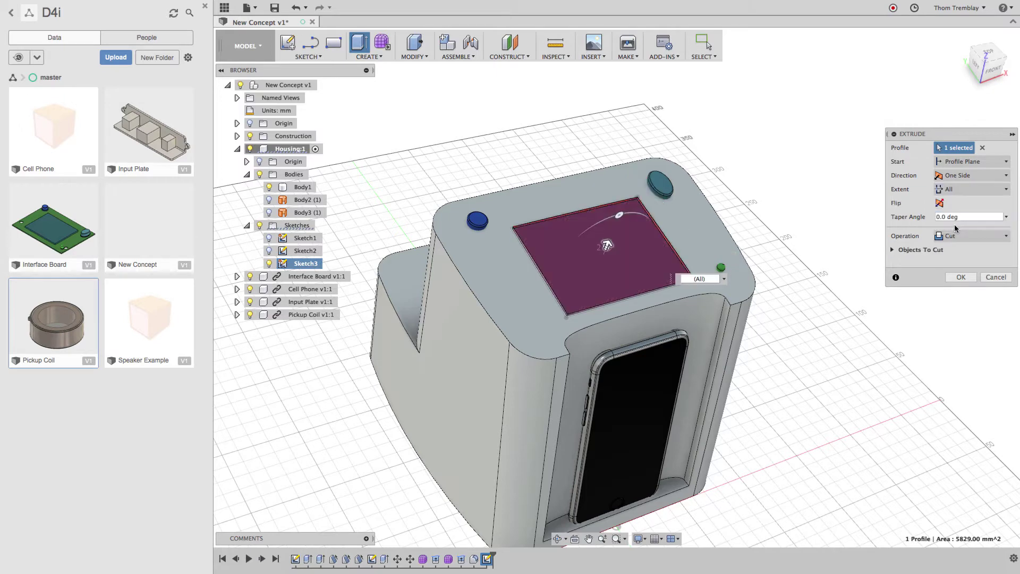
Set the display cut's taper angle to 60 degrees and complete the extrusion.
left_click_drag(623, 213, 574, 213)
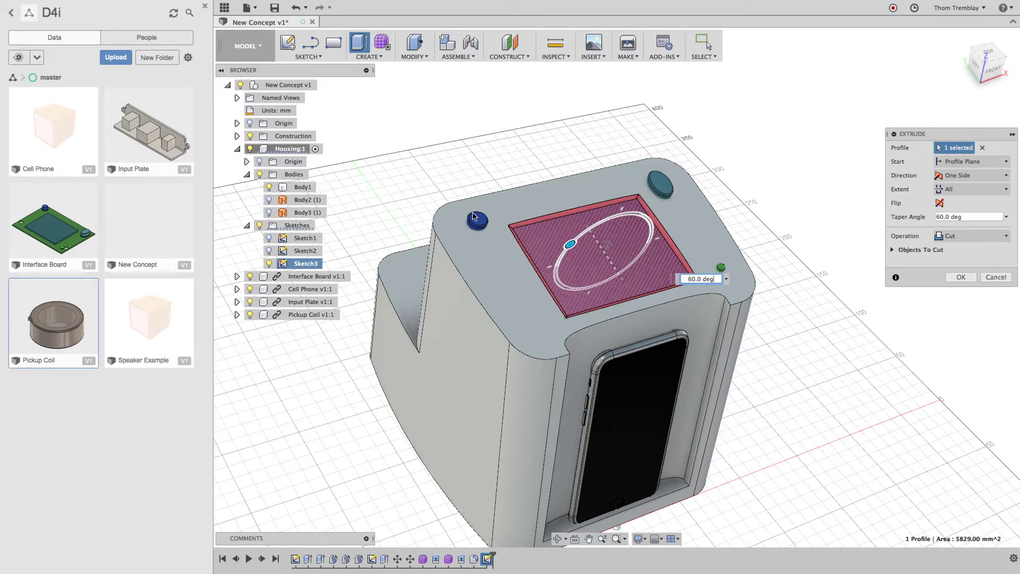
scroll(810, 200, "right", 10, "shift")
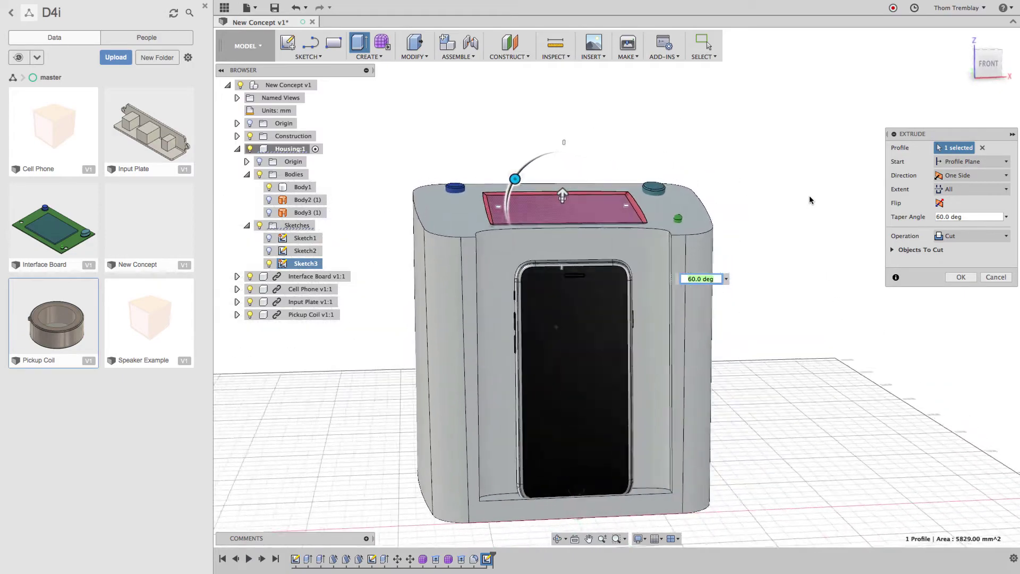
scroll(810, 200, "right", 4, "shift")
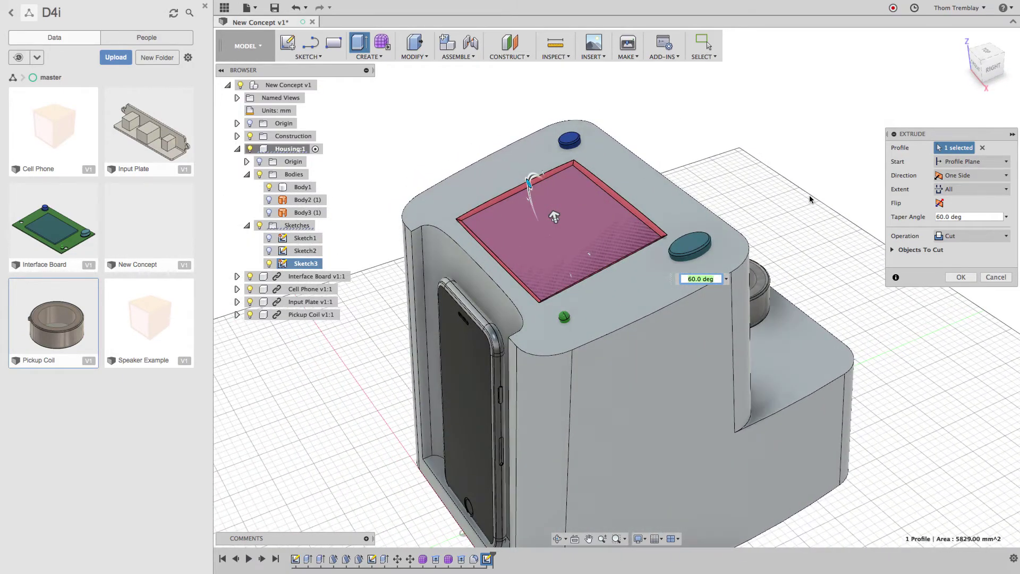
right_click(801, 149)
left_click(831, 147)
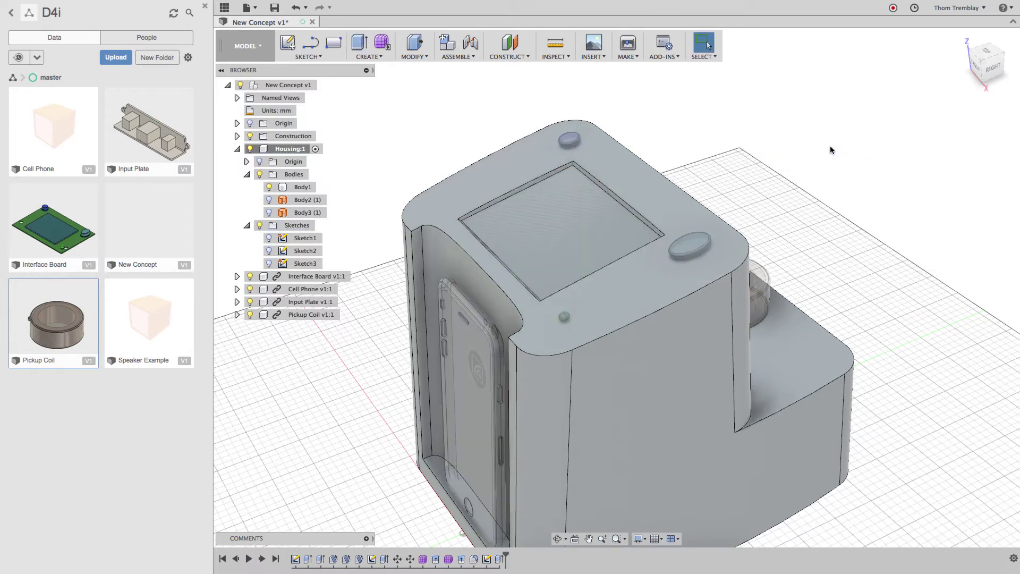
Round the outer edge loops of the housing top and the lower rear ledge with a 5 mm constant-radius fillet.
scroll(831, 147, "right", 8, "shift")
right_click(813, 149)
left_click(849, 133)
left_click(730, 161)
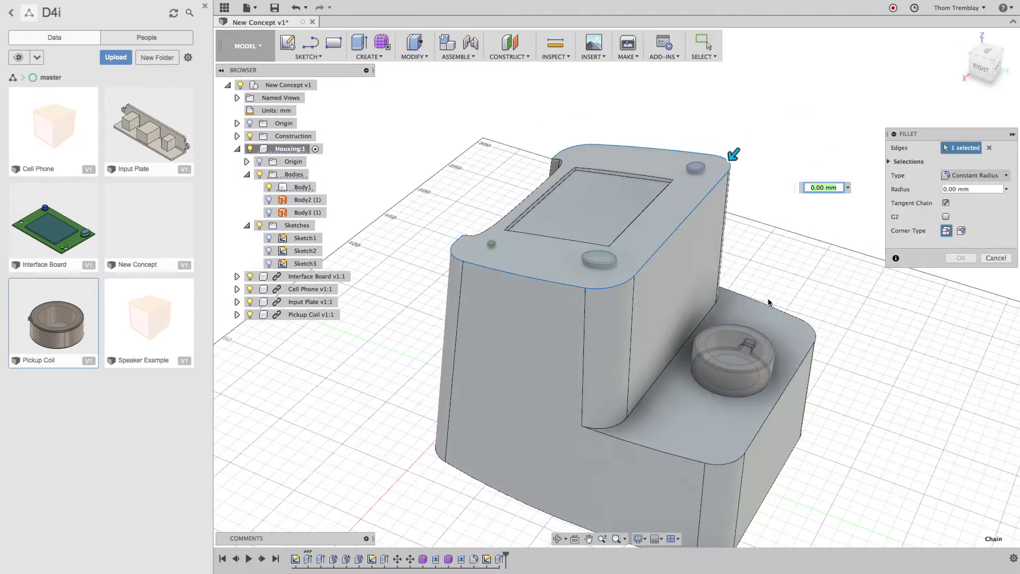
left_click(769, 304)
type("10")
key("BackSpace")
key("BackSpace")
type("5")
scroll(843, 207, "left", 10, "shift")
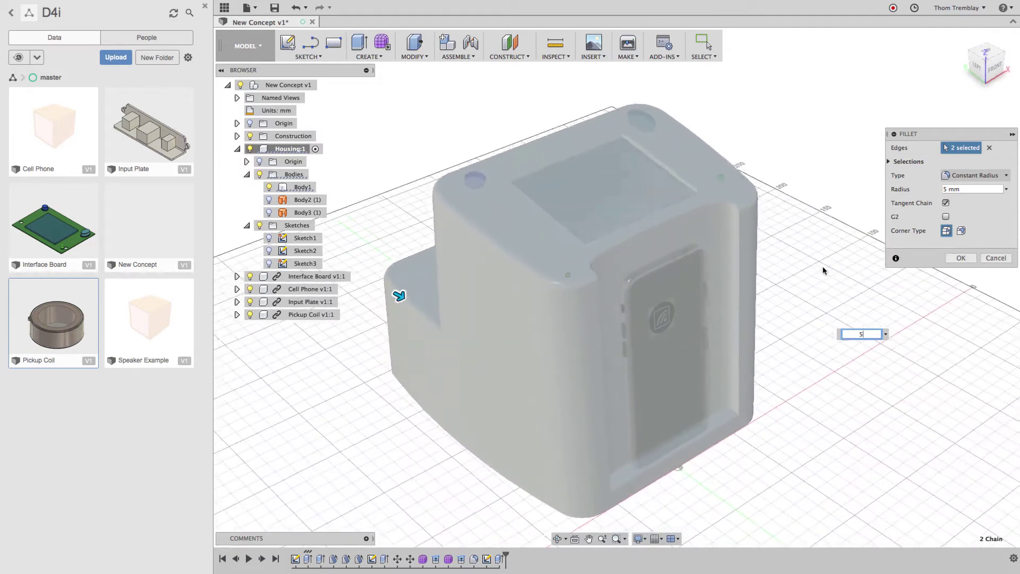
right_click(817, 276)
left_click(856, 276)
Add fillets to the edges inside the phone recess.
left_click(731, 410)
scroll(681, 297, "up", 2)
right_click(793, 287)
left_click(624, 335)
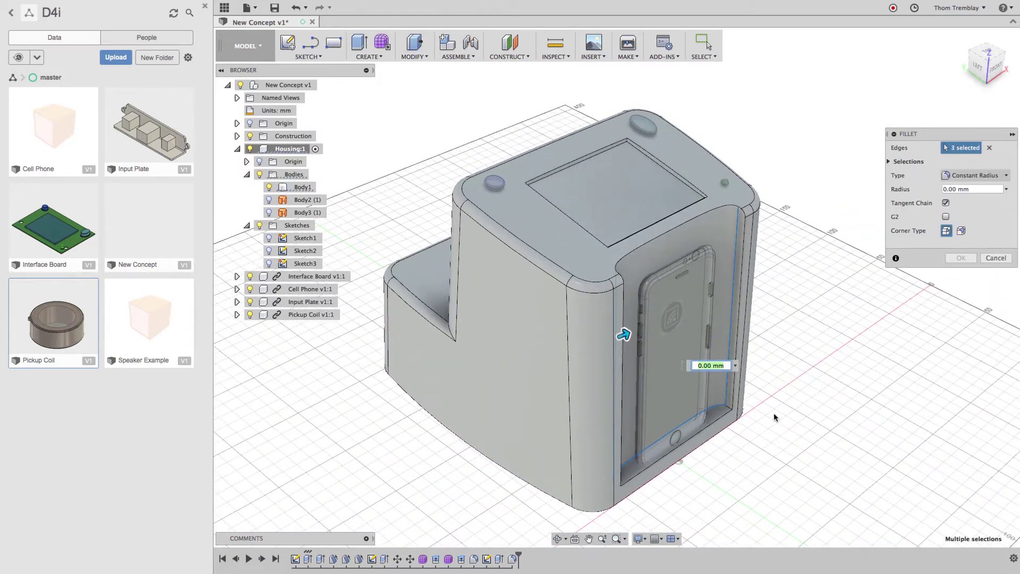
key("Escape")
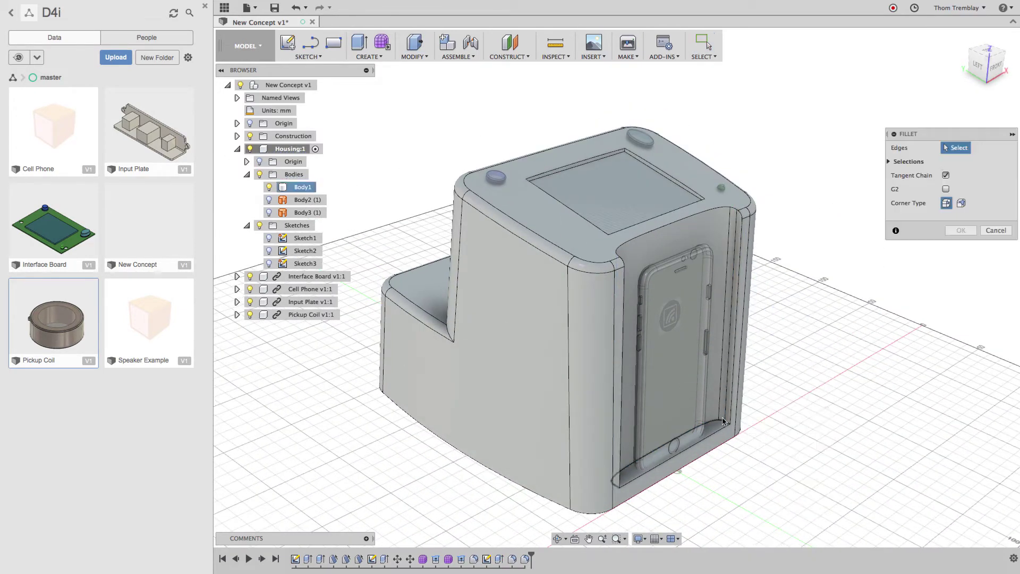
right_click(783, 394)
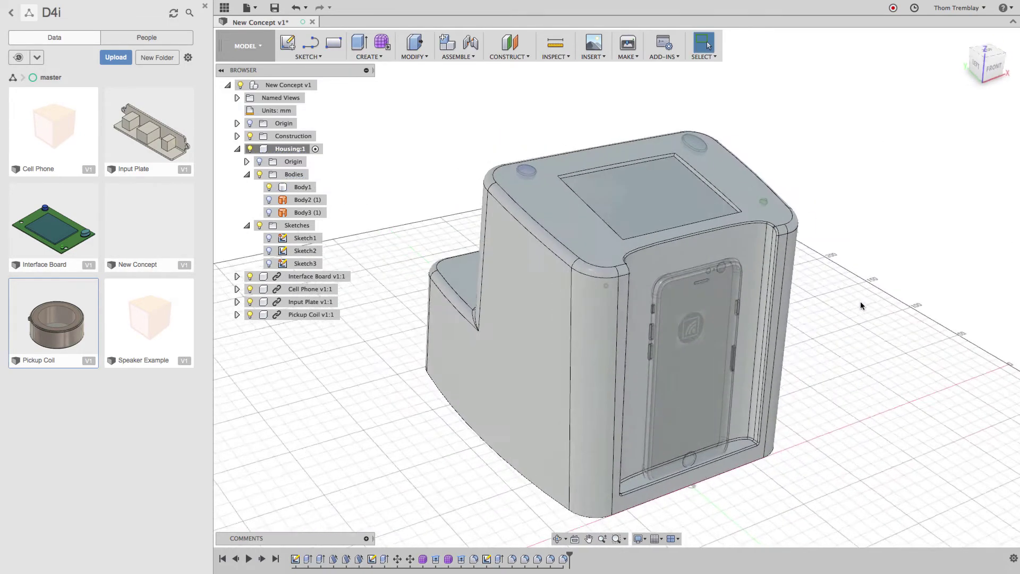
Hide the interface board, cell phone, input plate and pickup coil components.
middle_click_drag(861, 303, 879, 249, "shift")
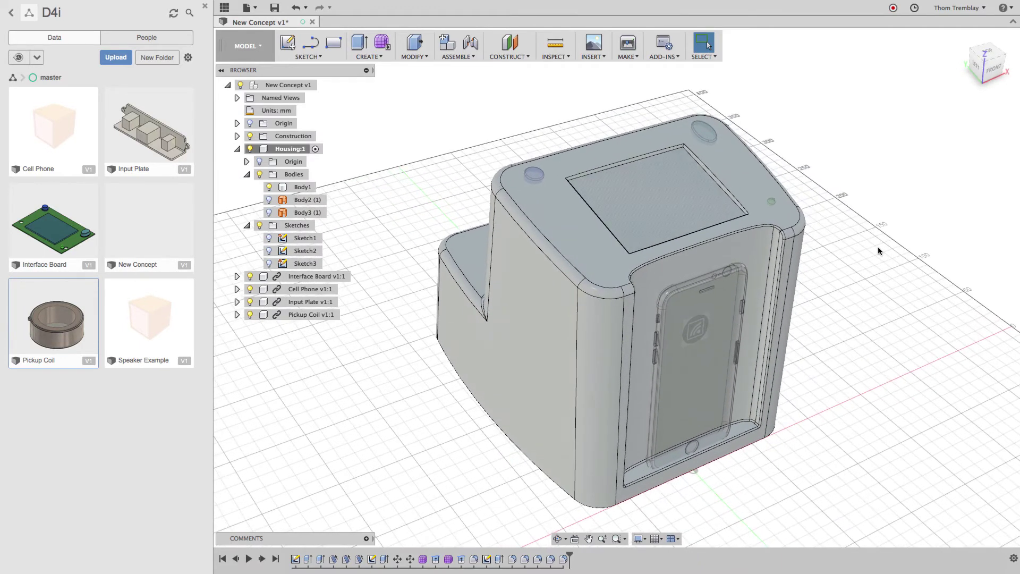
left_click(250, 276)
left_click(249, 289)
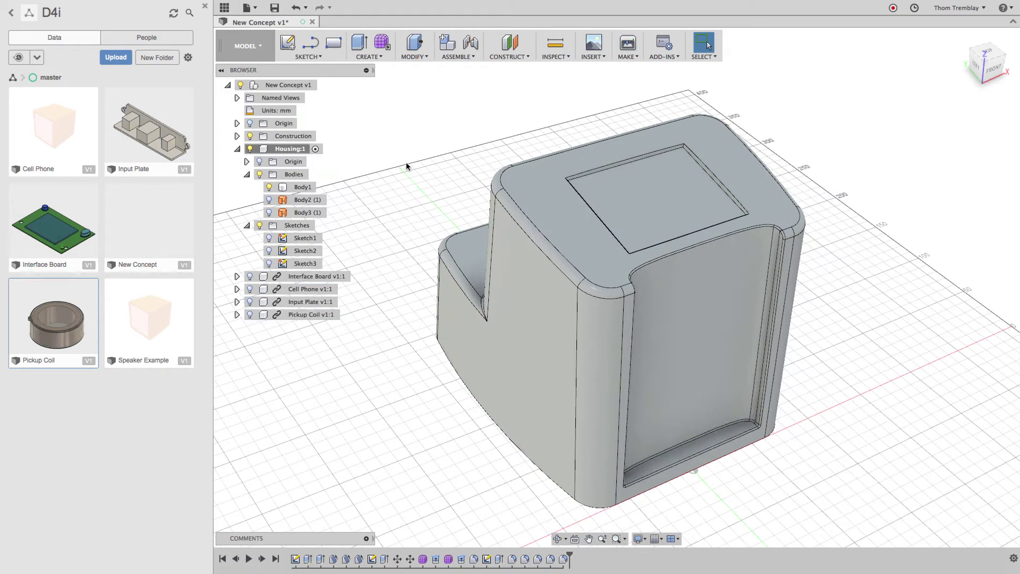
Shell the housing to a 2 mm inside thickness, removing the display pocket's floor and the underside face.
left_click(415, 54)
left_click(426, 101)
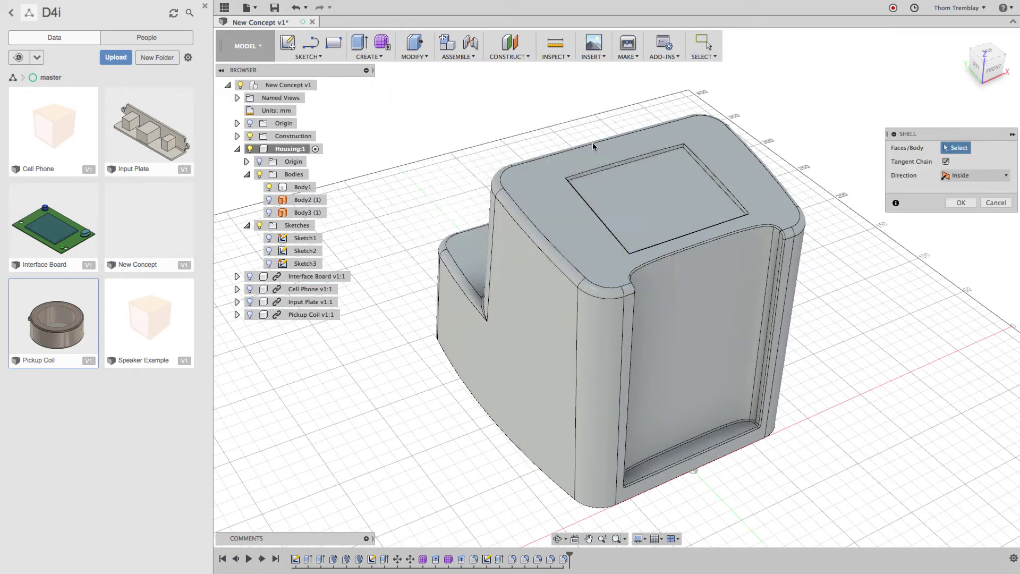
left_click(664, 176)
middle_click_drag(663, 176, 637, 305, "shift")
left_click(637, 305)
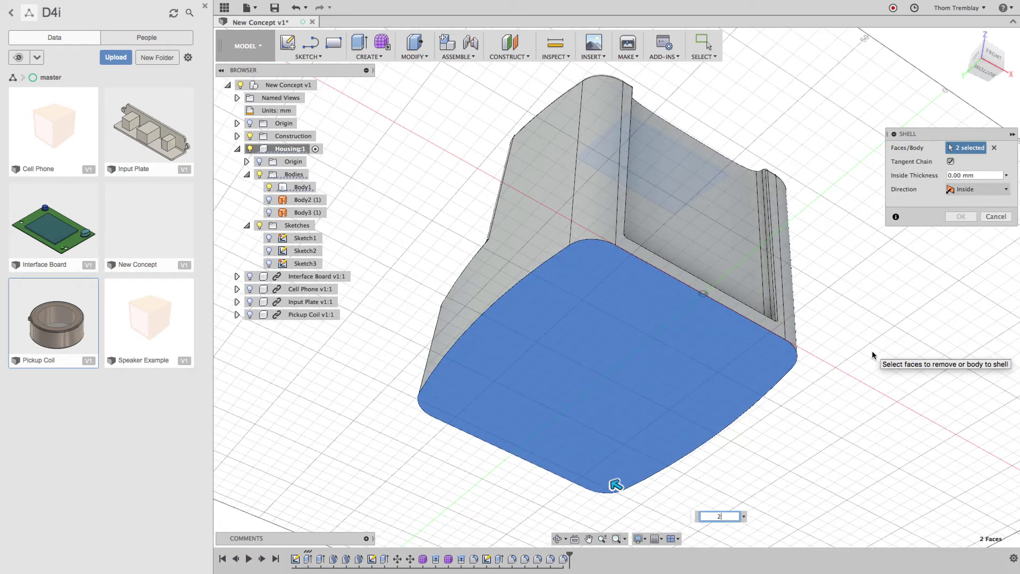
type("2")
right_click(872, 351)
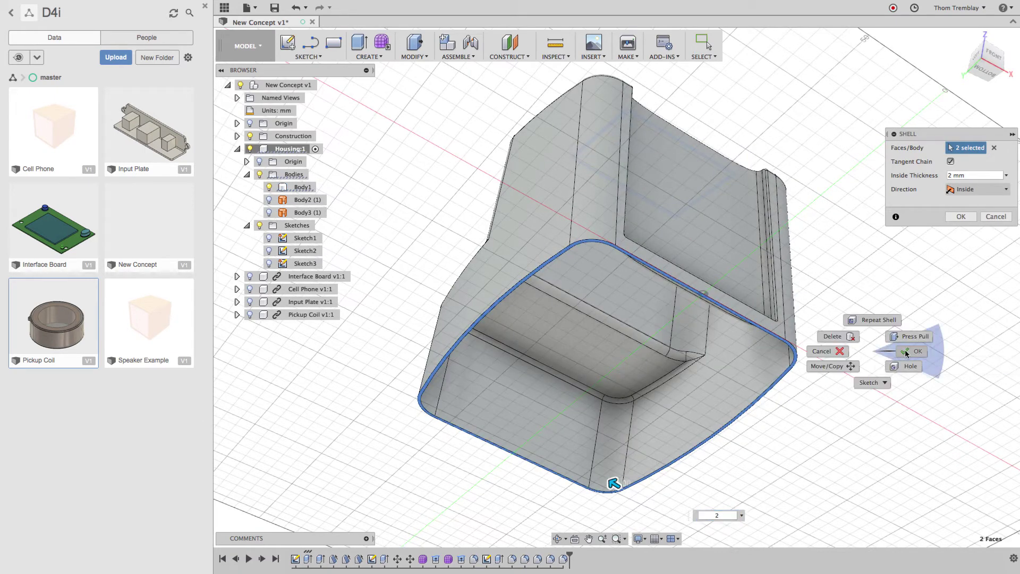
left_click(907, 352)
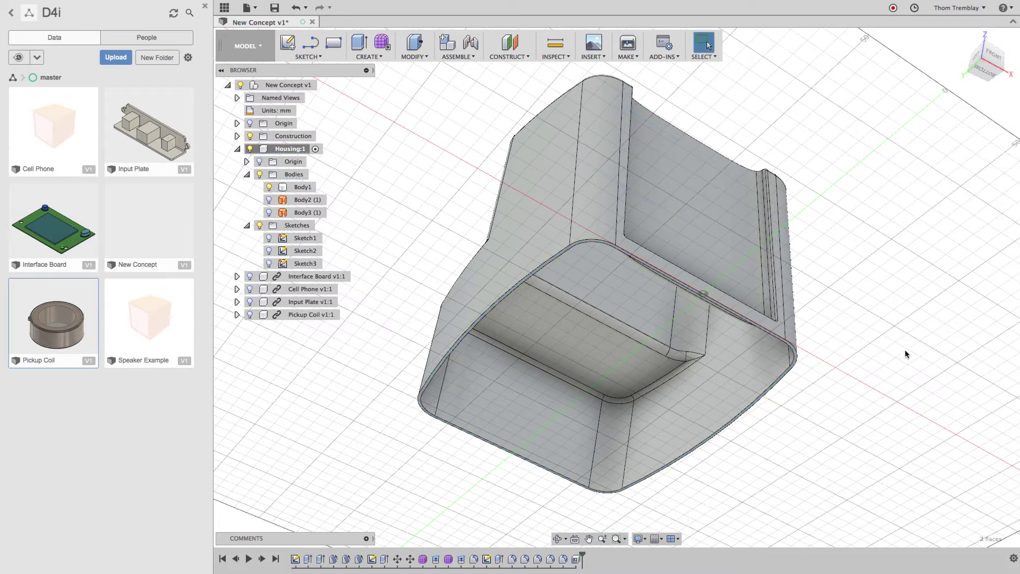
Turn off the layout grid around the shelled housing.
left_click(655, 540)
left_click(657, 477)
left_click(836, 283)
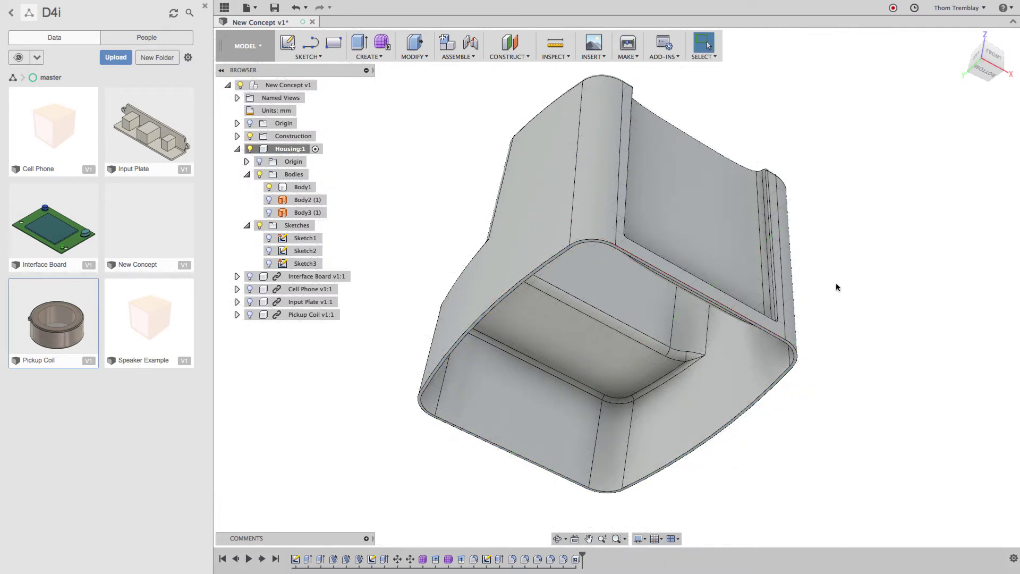
middle_click_drag(837, 283, 869, 282, "shift")
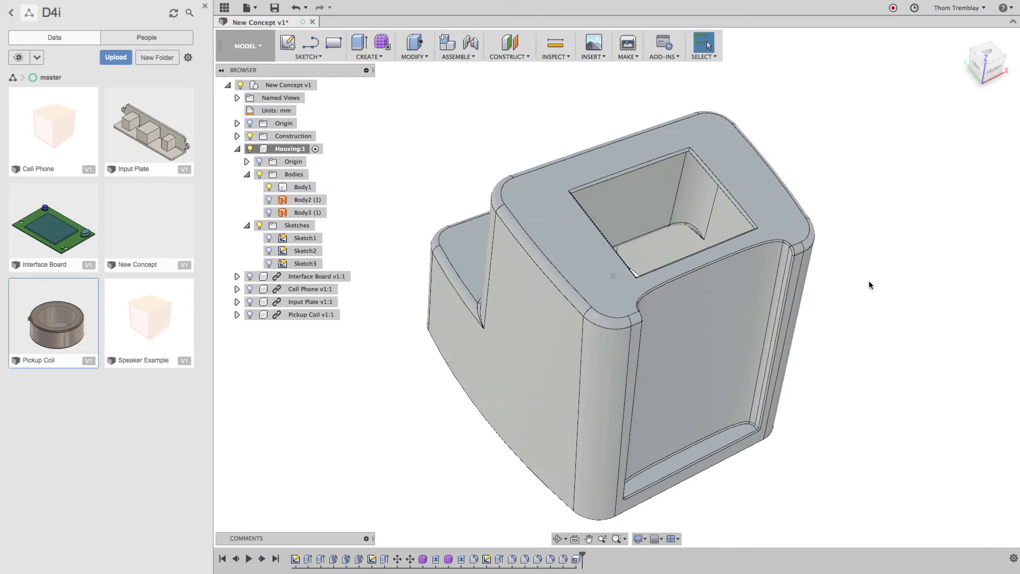
Reopen Sketch3 for editing with the interface board shown and the housing body hidden.
left_click(287, 265)
left_click(270, 264)
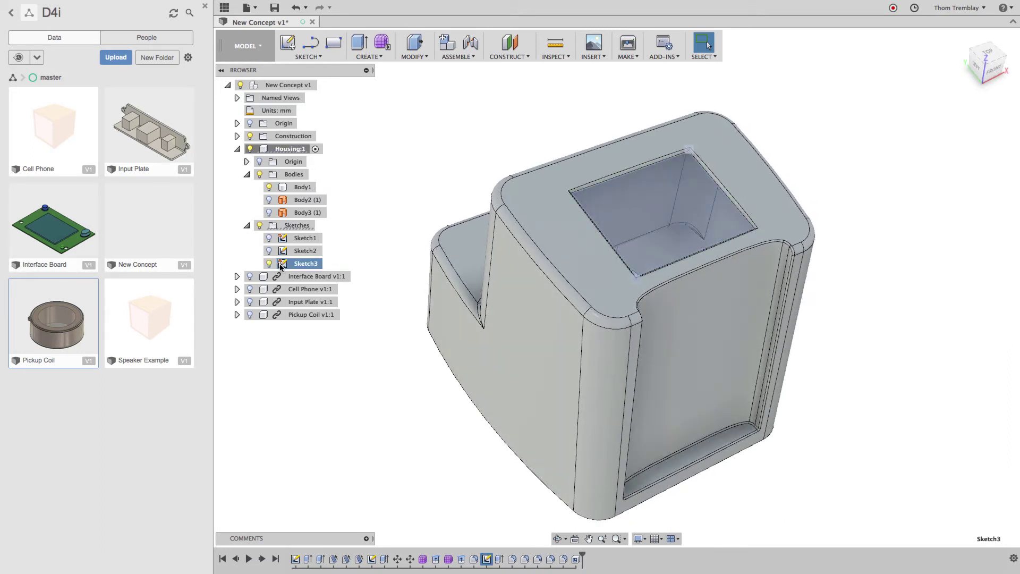
left_click(251, 276)
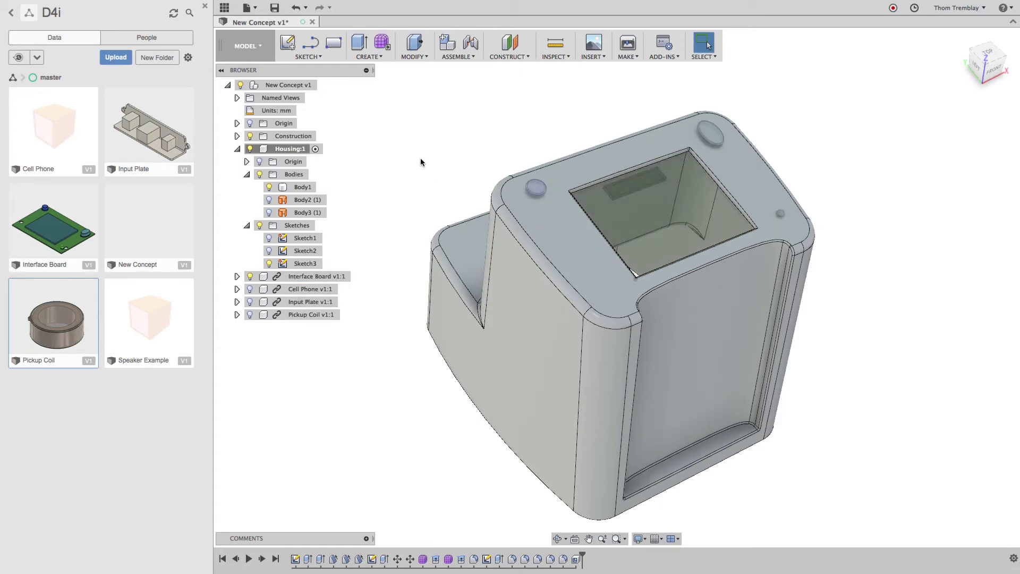
double_click(283, 264)
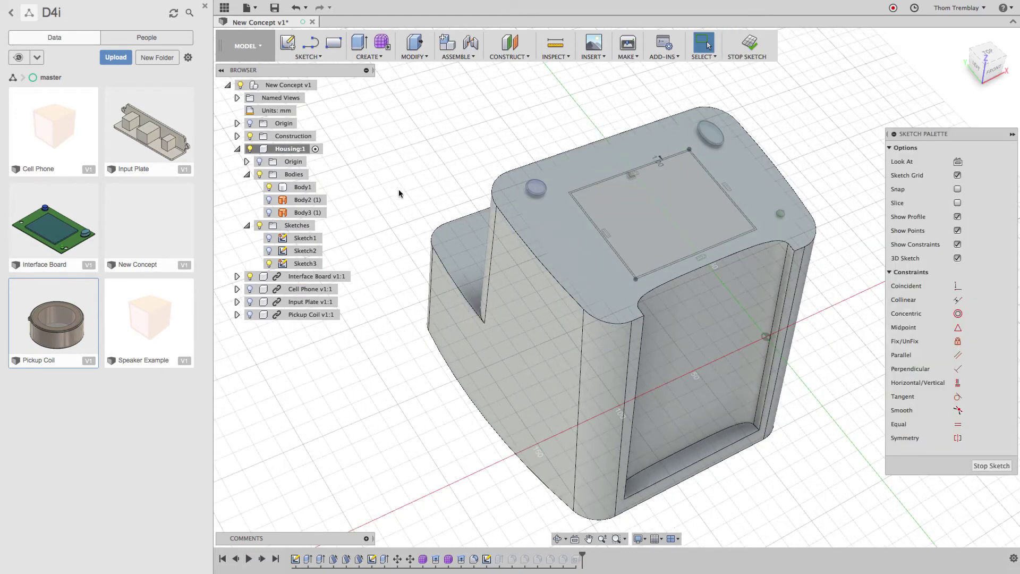
left_click(269, 188)
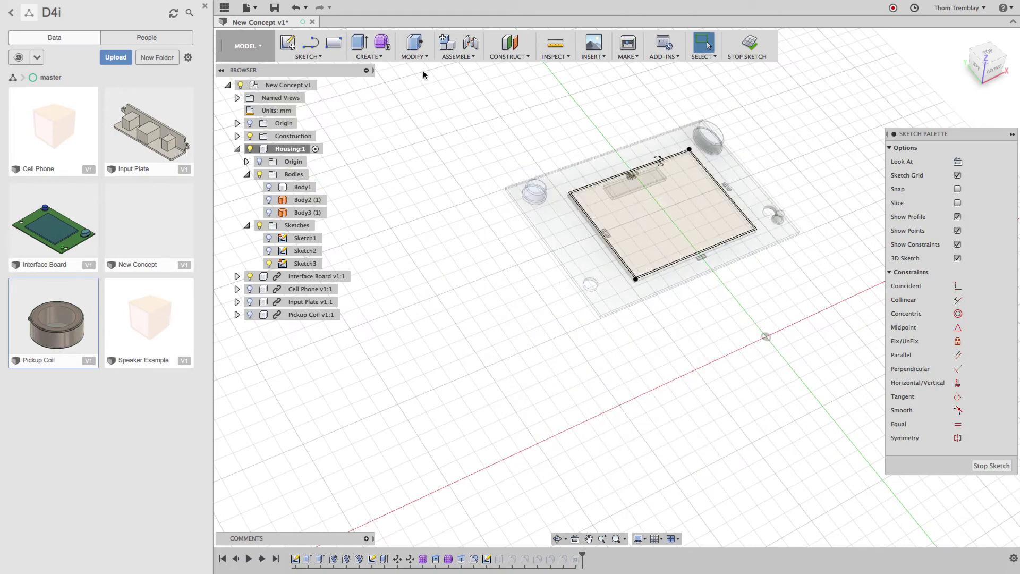
Project the interface board's display outline and its knob outlines into the sketch.
scroll(620, 106, "up", 5)
scroll(759, 122, "down", 2)
right_click(725, 117)
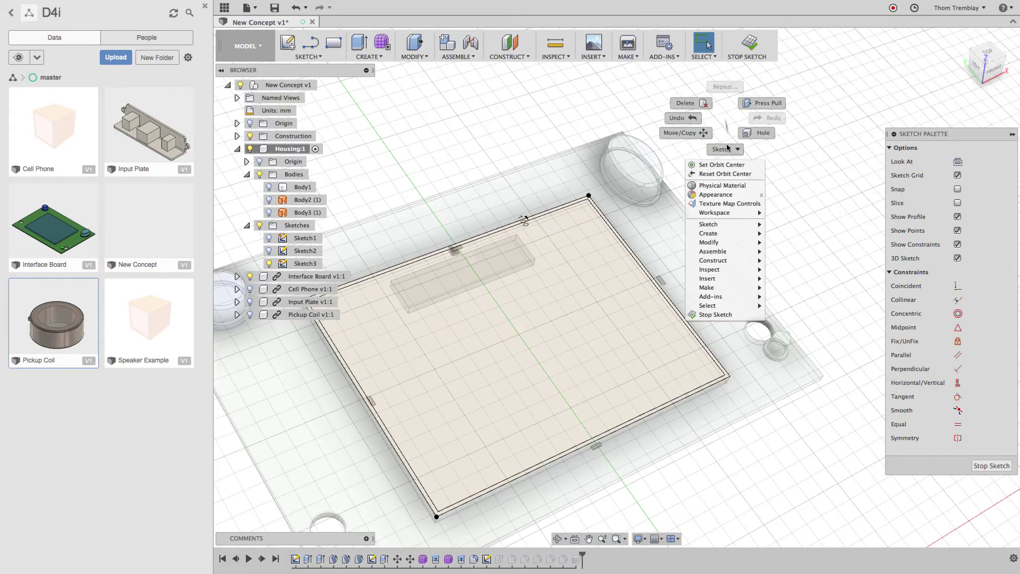
left_click(726, 148)
left_click(770, 194)
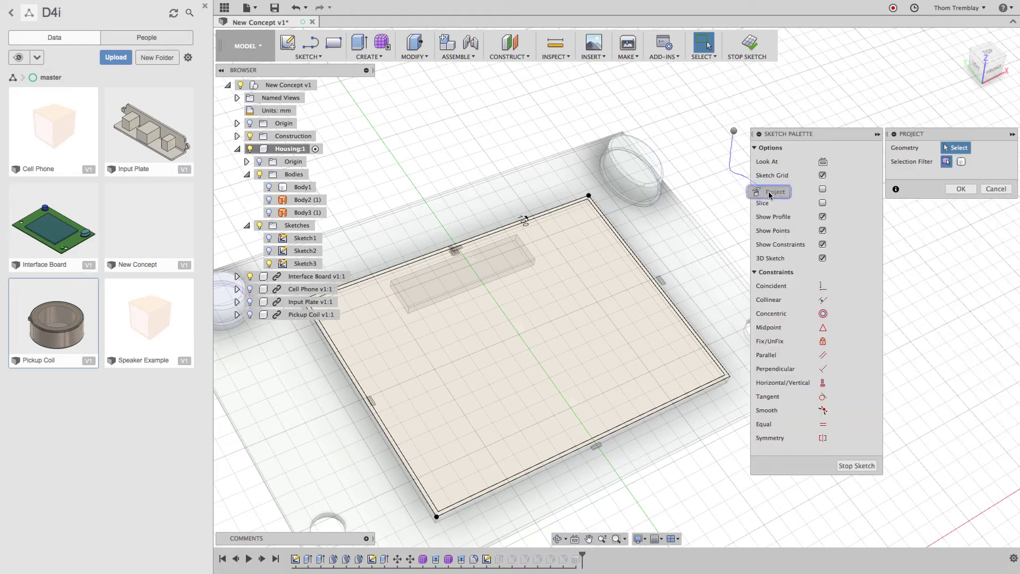
scroll(486, 184, "down", 5)
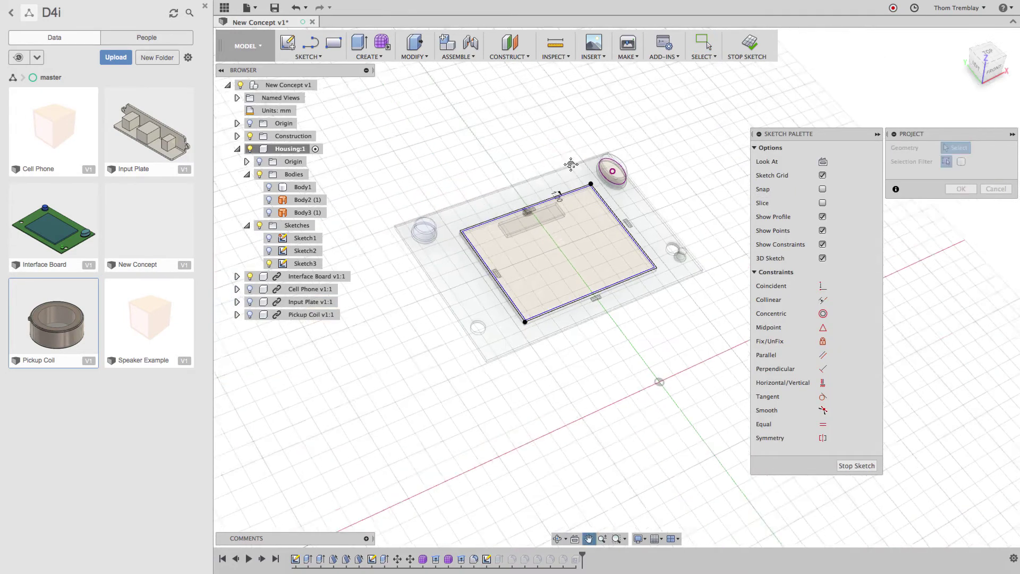
scroll(538, 228, "up", 6)
Offset the projected outlines of both interface board knobs by 1 mm.
right_click(563, 129)
left_click(564, 159)
left_click(532, 171)
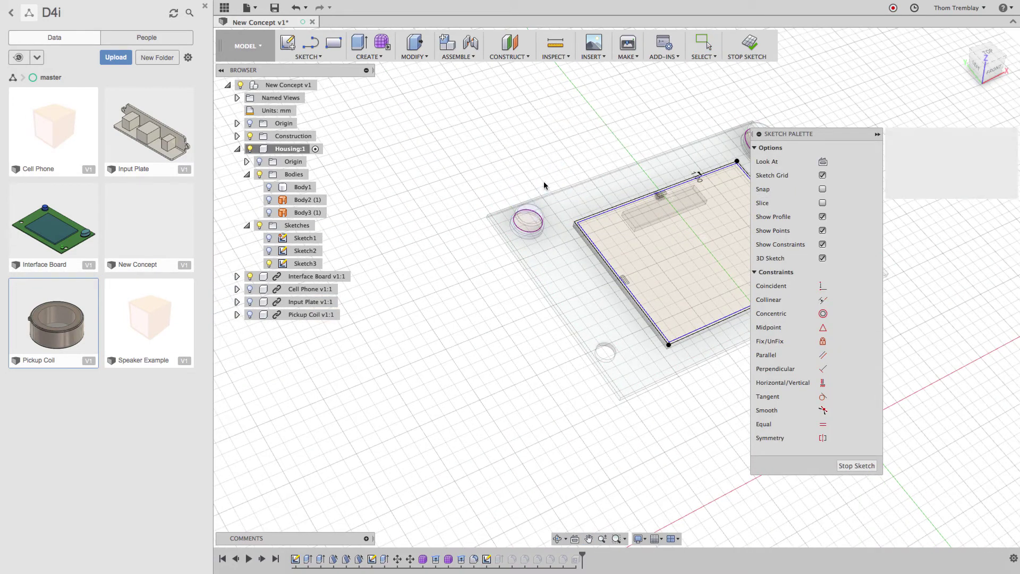
left_click(537, 234)
right_click(567, 166)
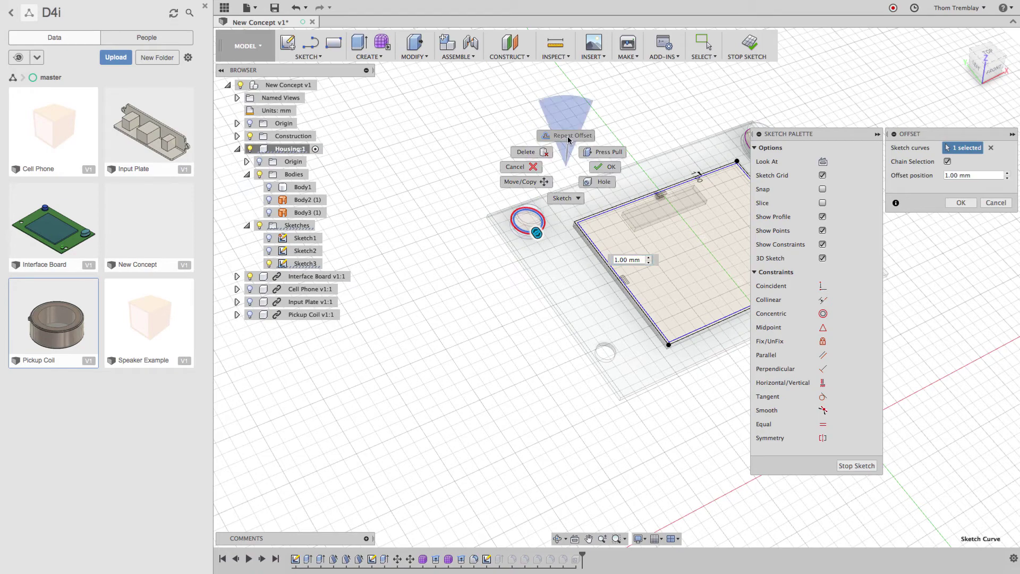
left_click(567, 136)
middle_click_drag(620, 139, 474, 165)
left_click(615, 183)
right_click(670, 177)
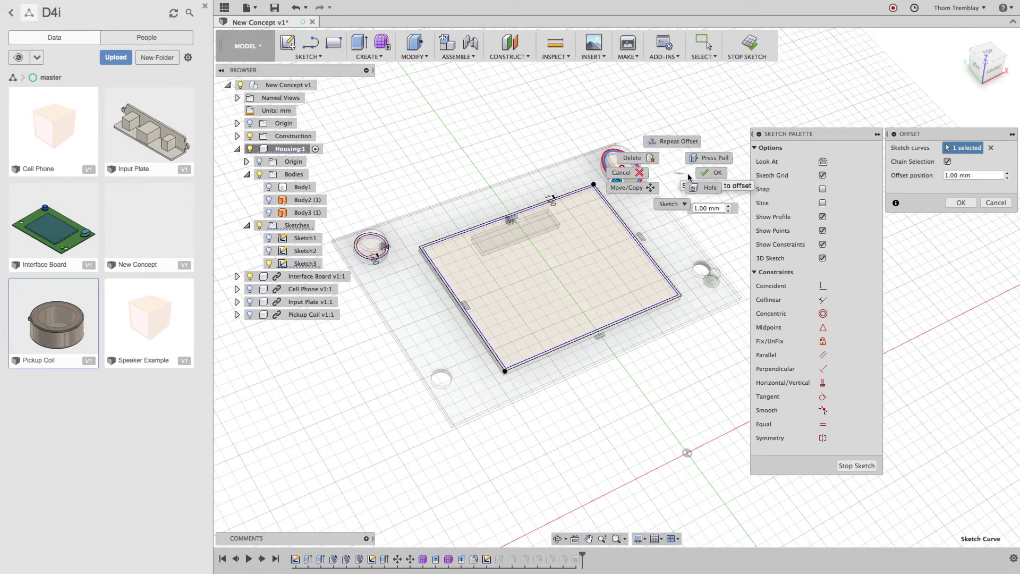
left_click(712, 171)
Convert the projected knob outline inside its 1 mm offset circle to construction geometry.
scroll(642, 153, "up", 5)
left_click(620, 173)
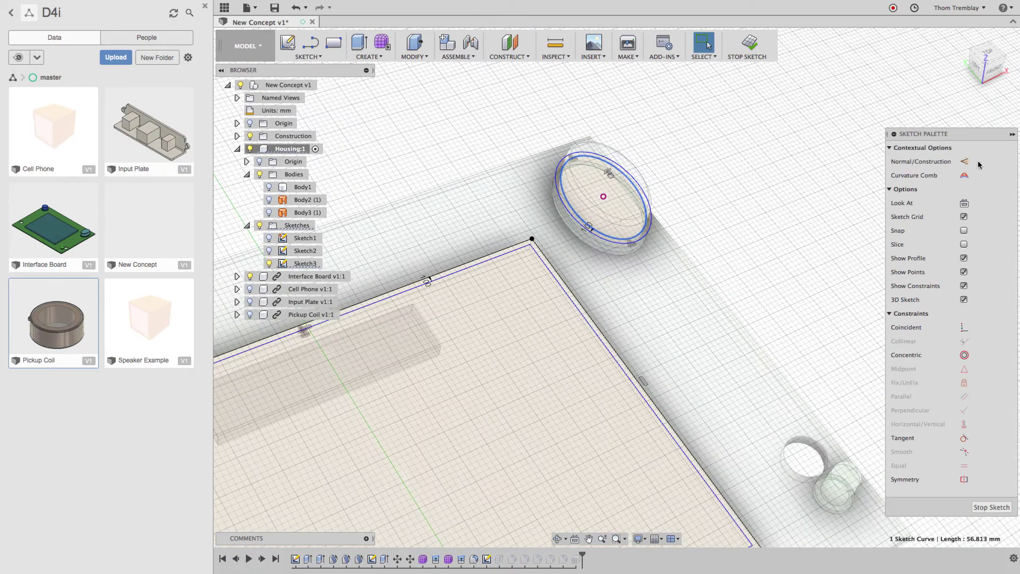
left_click(979, 162)
scroll(690, 170, "down", 5)
middle_click_drag(475, 175, 725, 145)
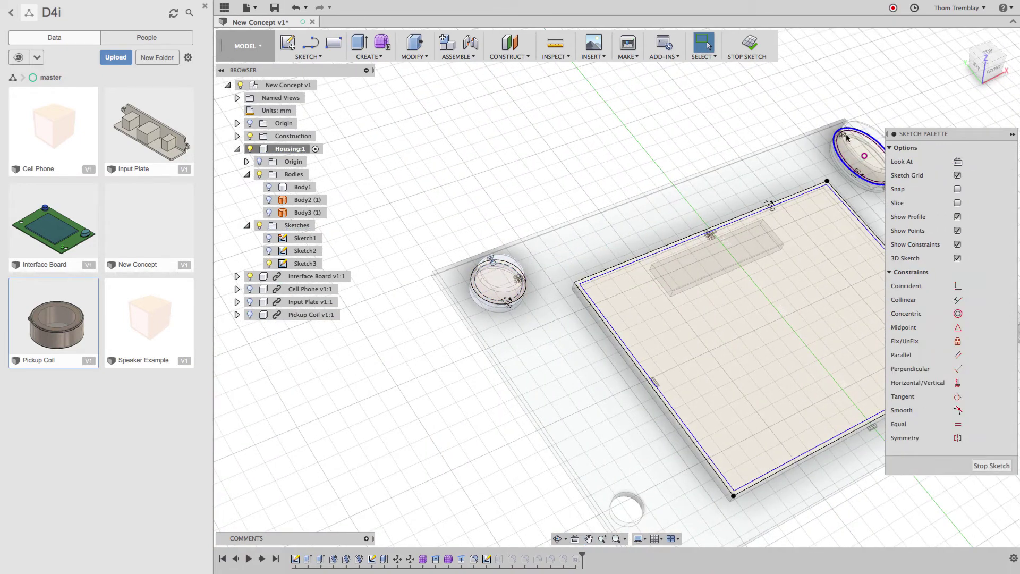
mouse_move(627, 189)
middle_mouse_down()
mouse_move(603, 171)
mouse_move(610, 156)
mouse_move(531, 152)
middle_mouse_up()
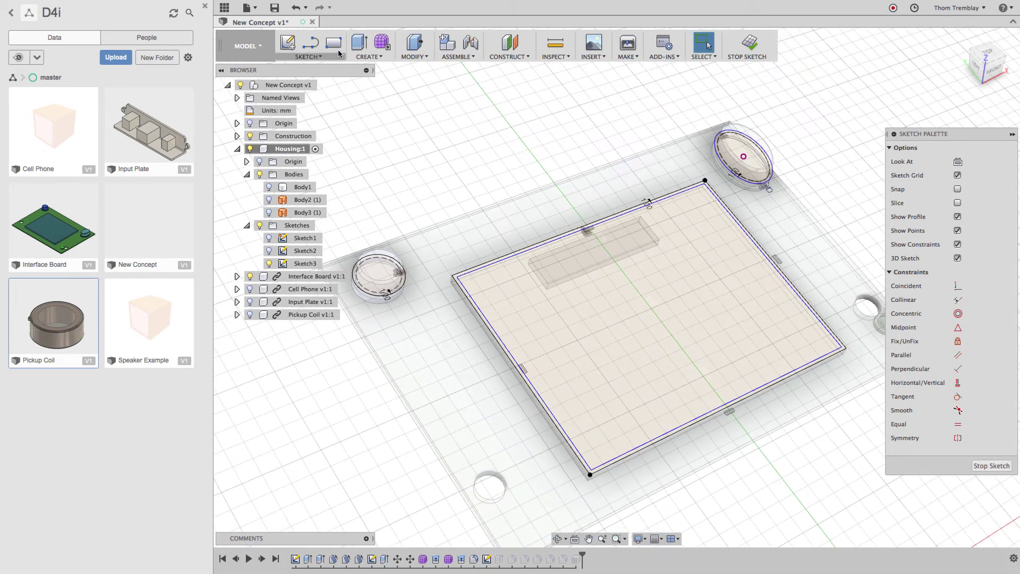
Show Body1 and cut both offset knob profiles into it with a 5.792 mm one-sided extrusion.
key("e")
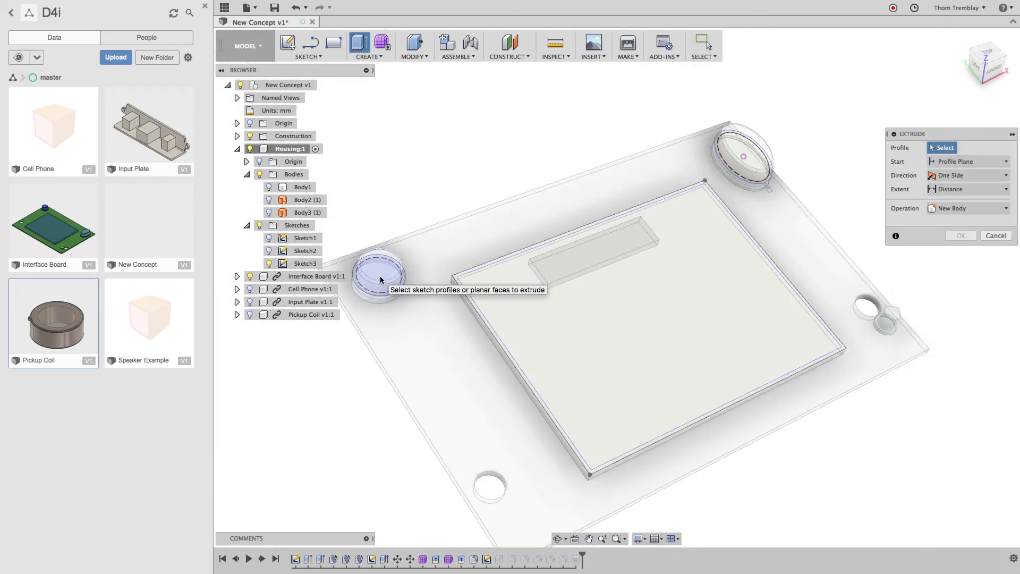
left_click(381, 276)
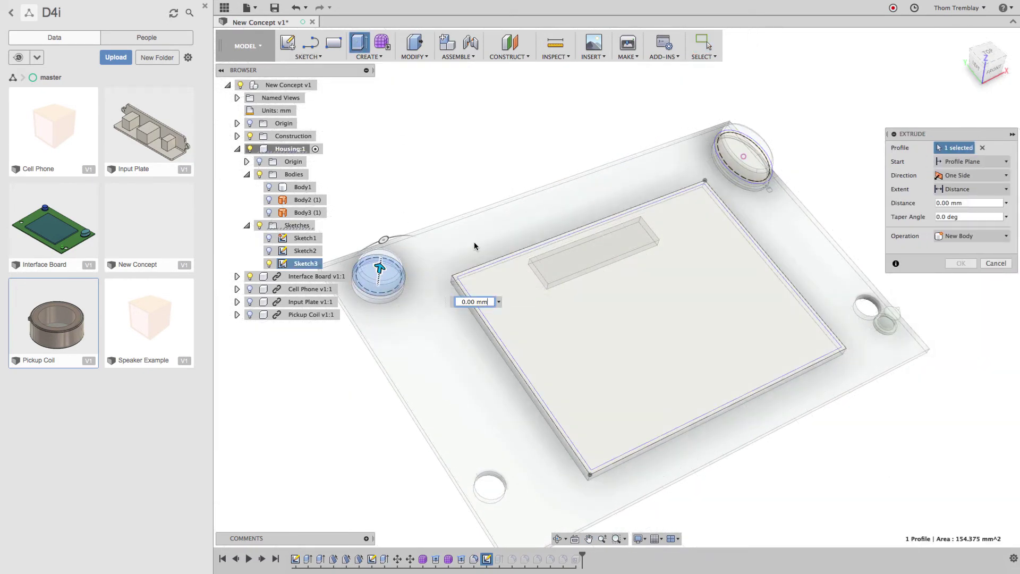
left_click(745, 154)
left_click(944, 191)
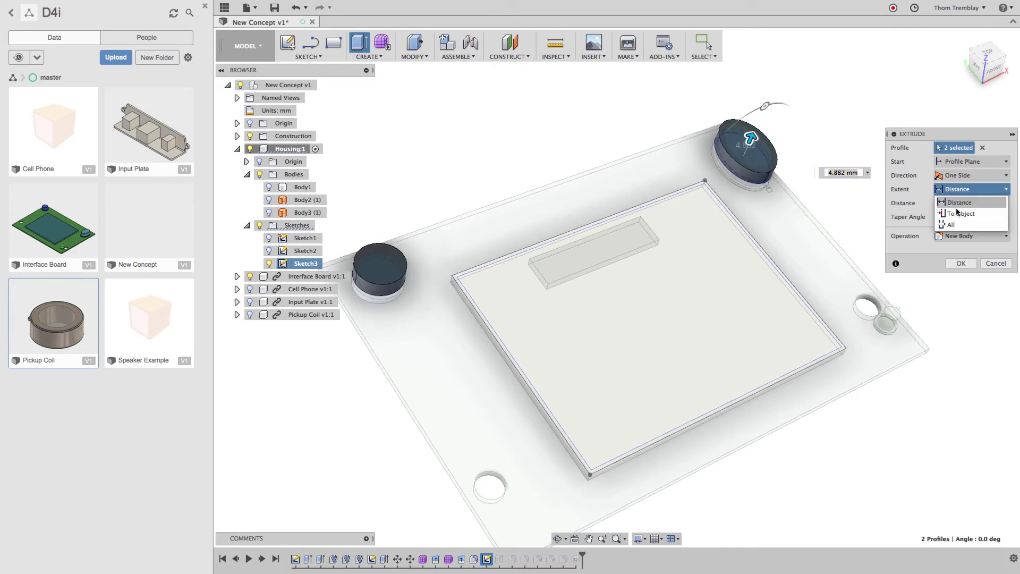
left_click(953, 225)
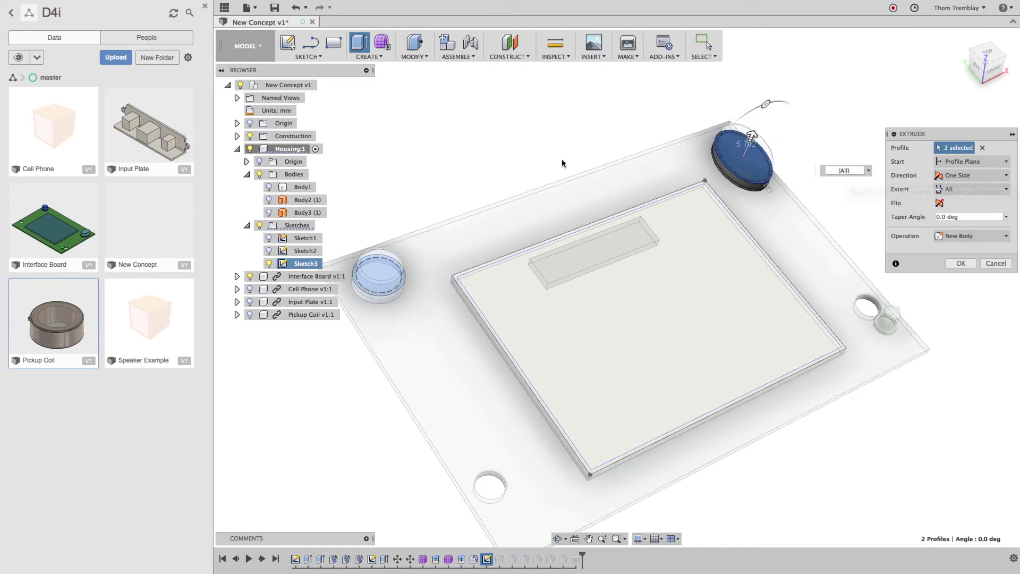
left_click(269, 187)
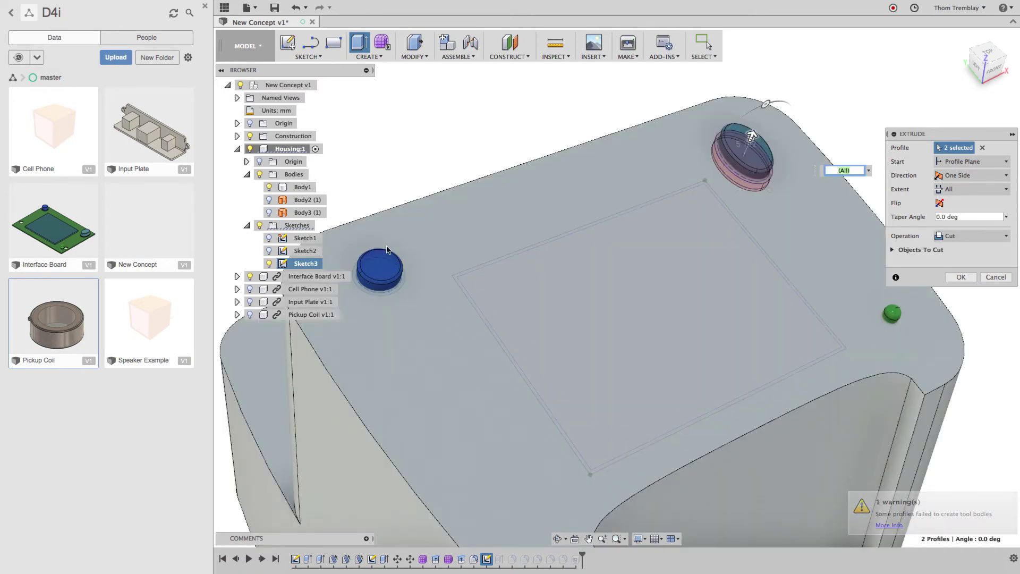
left_click(390, 284)
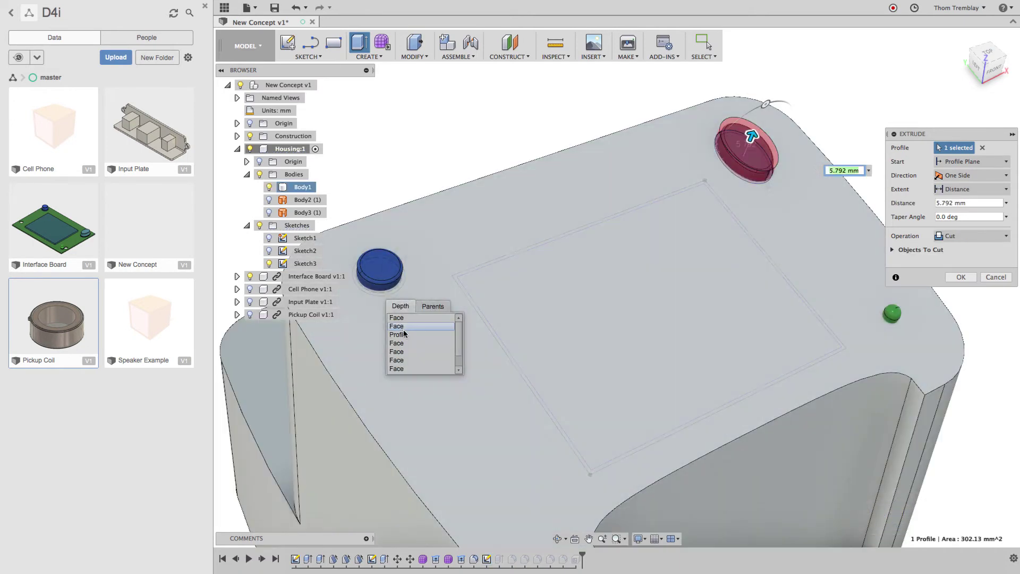
left_click(404, 335)
left_click(404, 336)
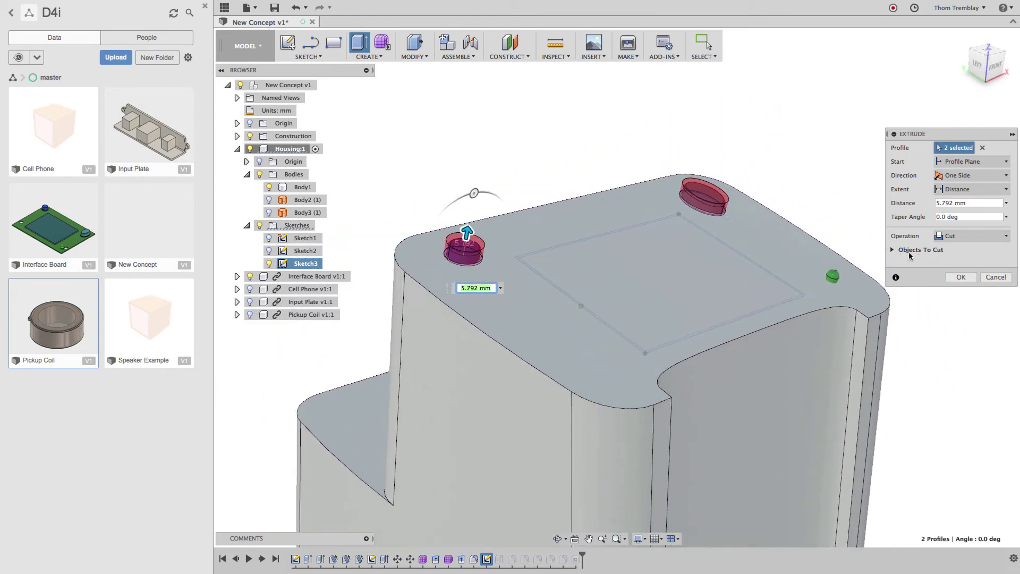
left_click(894, 250)
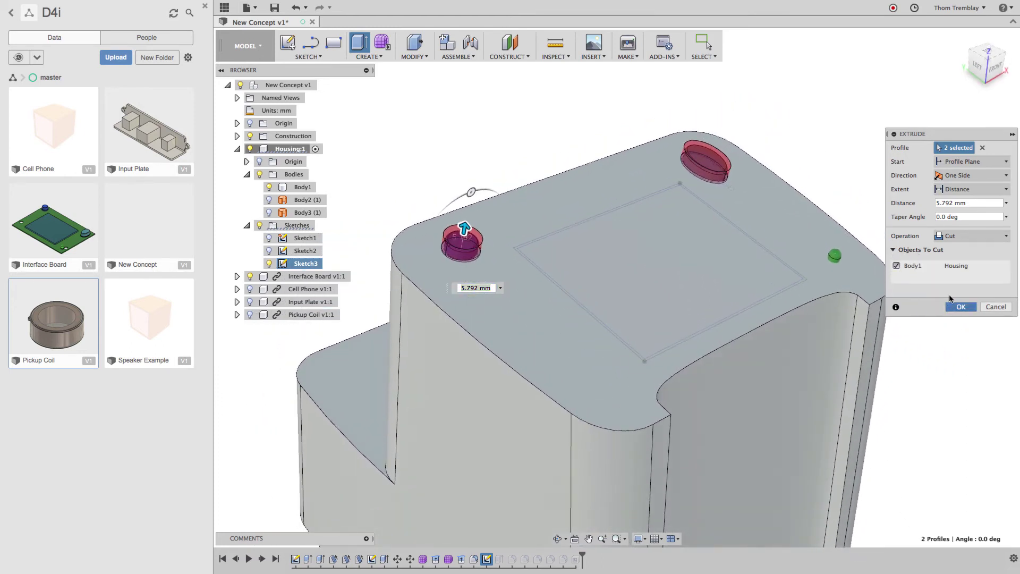
left_click(962, 308)
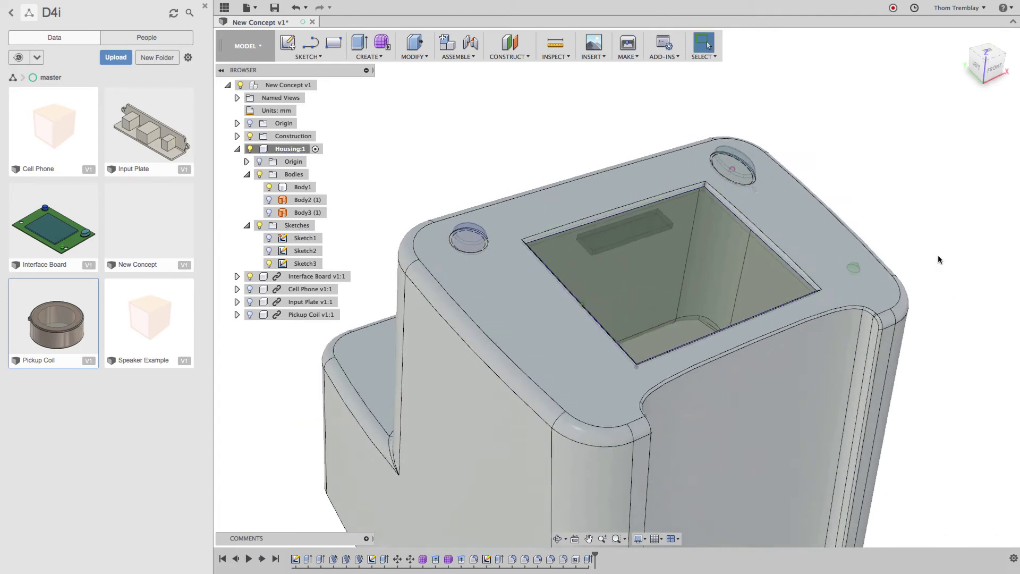
Reorder the timeline so the knob cut comes before the housing's shell feature.
middle_click_drag(946, 230, 816, 159, "shift")
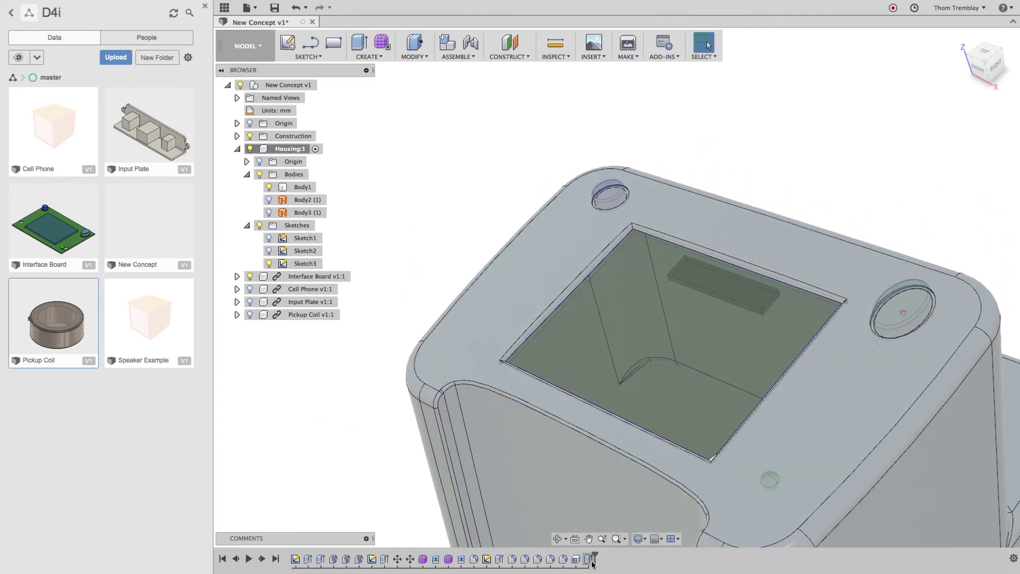
left_click(589, 561)
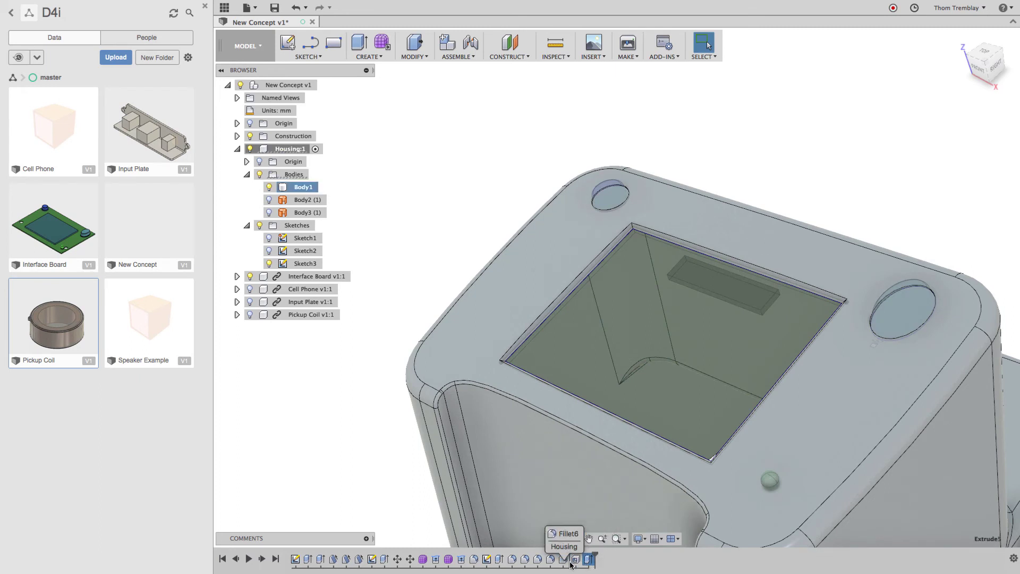
left_click(722, 394)
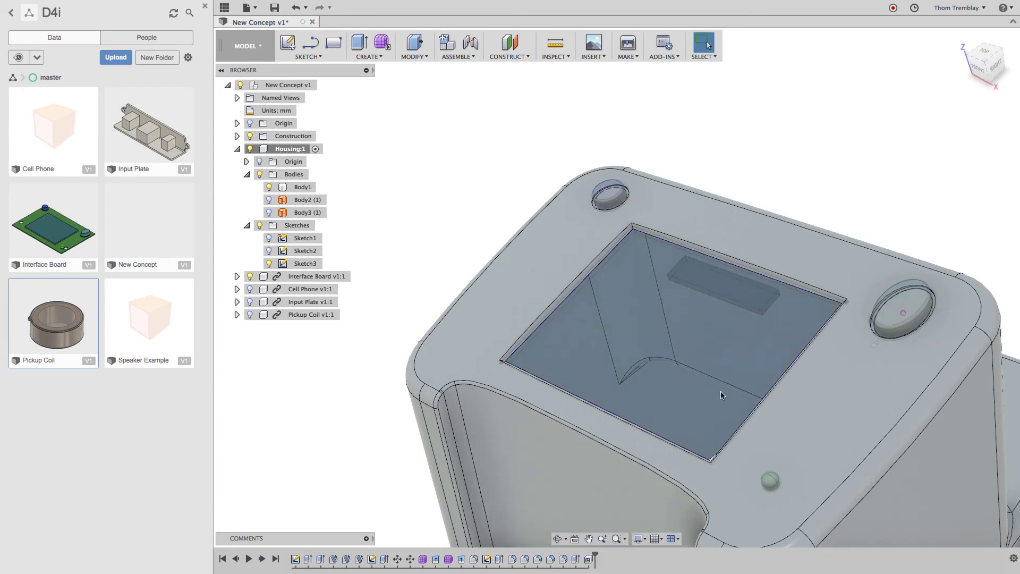
Hide the interface board and edit the 2 mm shell to also remove the floor faces of both knob recesses.
left_click(250, 276)
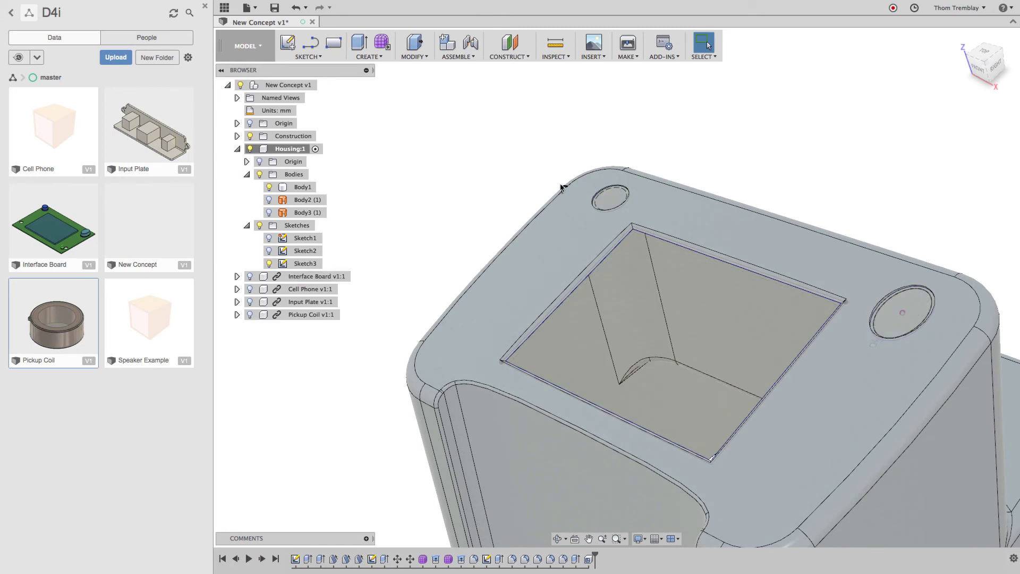
middle_click_drag(604, 187, 606, 196, "shift")
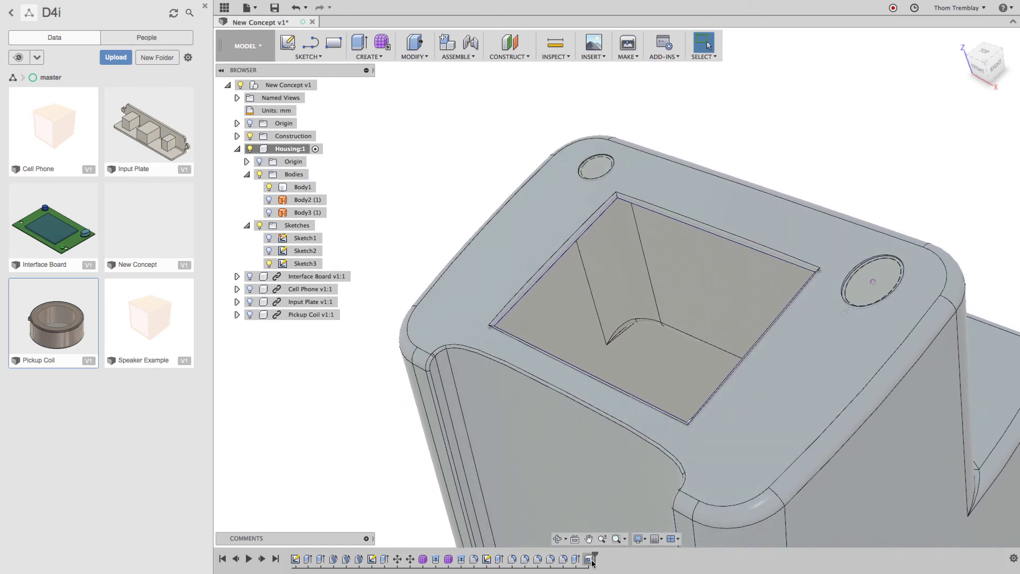
double_click(589, 562)
double_click(588, 560)
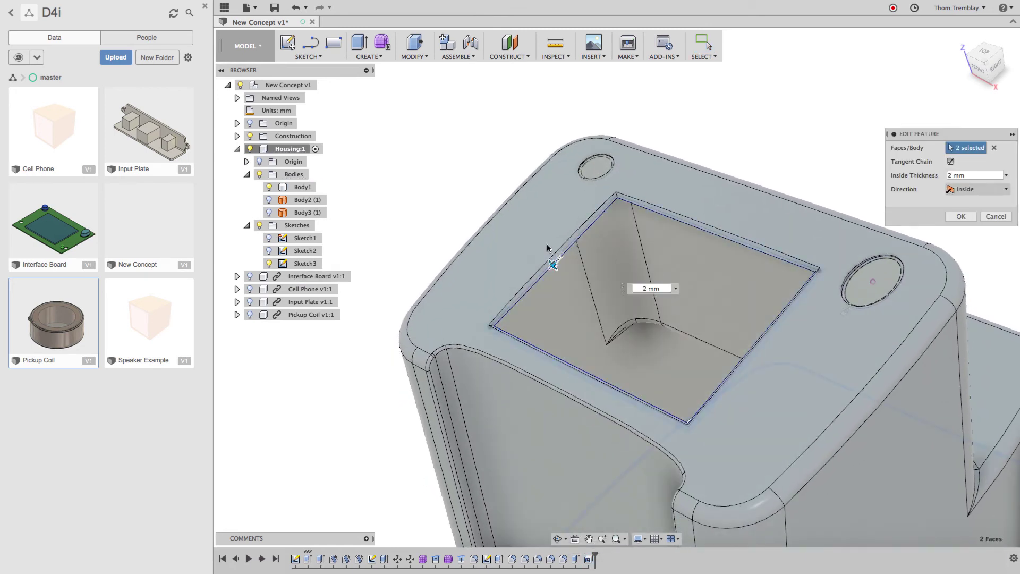
left_click(595, 167)
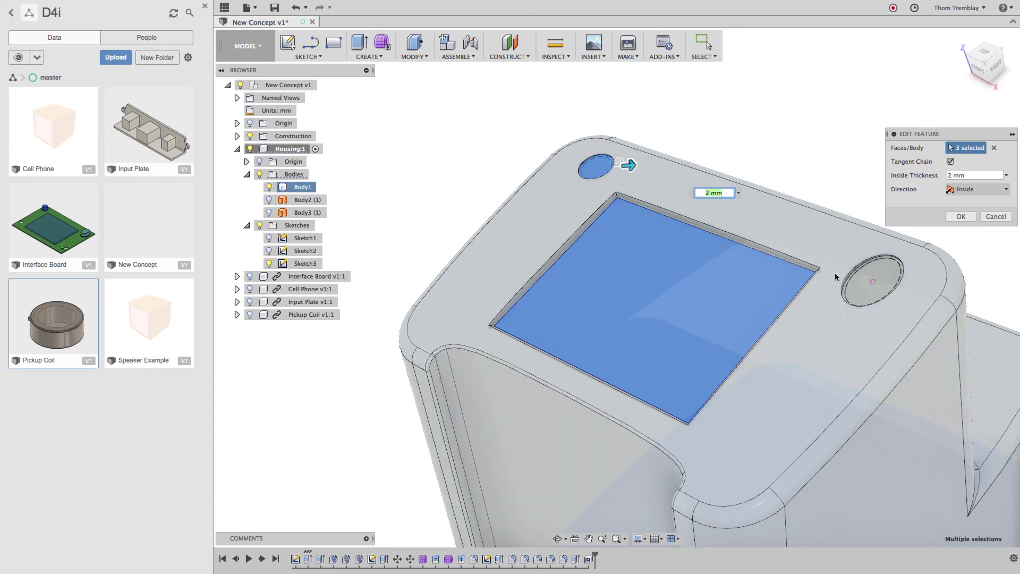
left_click(873, 281)
left_click(963, 223)
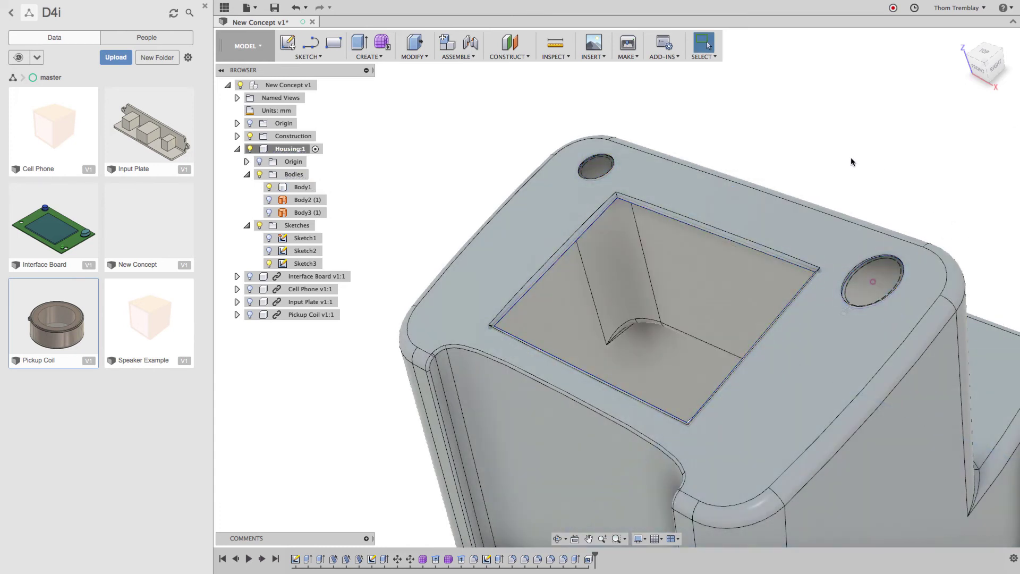
Hide Sketch3 and inspect the knob and display openings in the shelled housing.
left_click(269, 264)
scroll(398, 195, "up", 5, "shift")
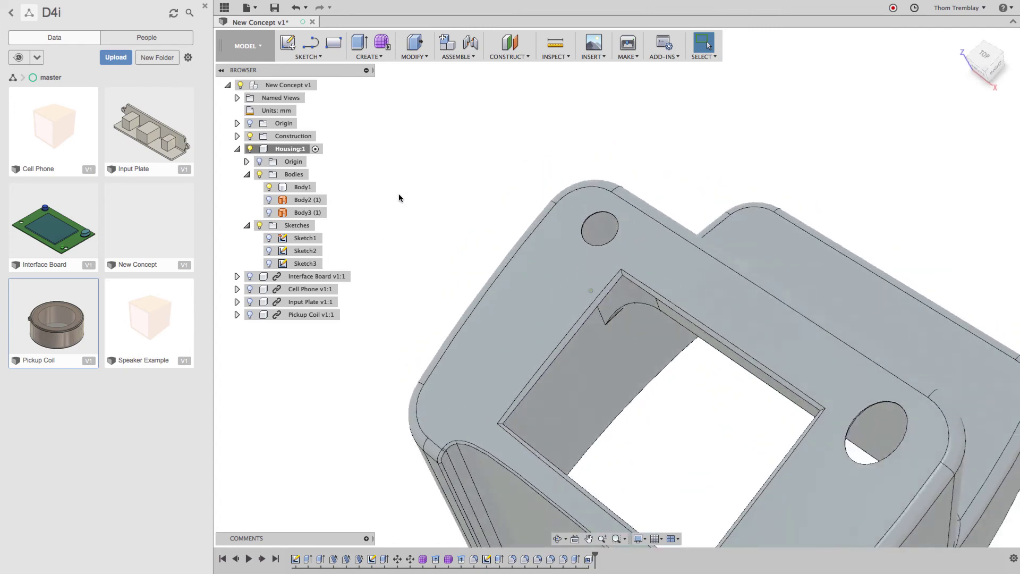
scroll(398, 194, "down", 10, "shift")
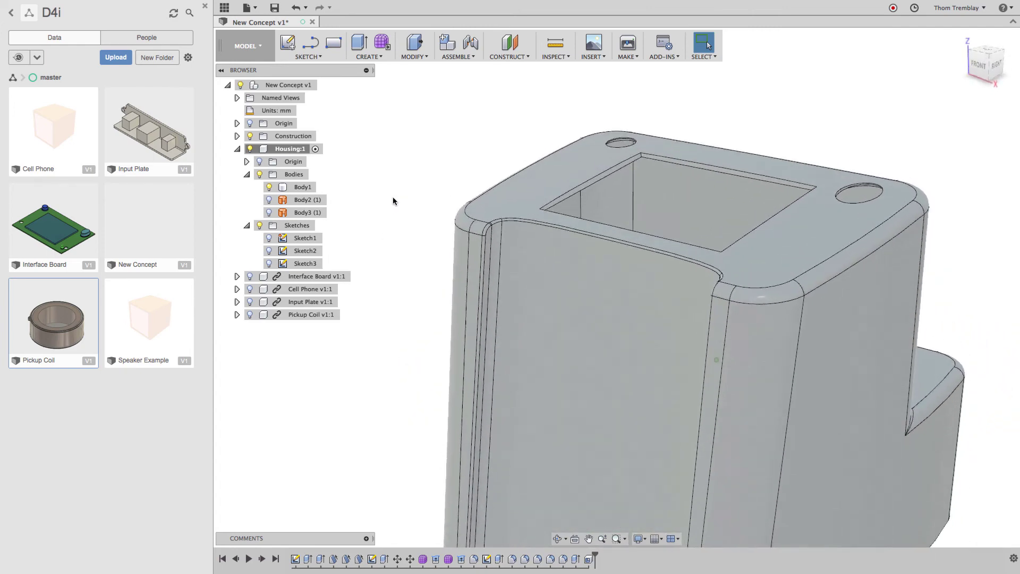
Show the interface board and the cell phone, and activate the top-level New Concept assembly.
left_click(250, 276)
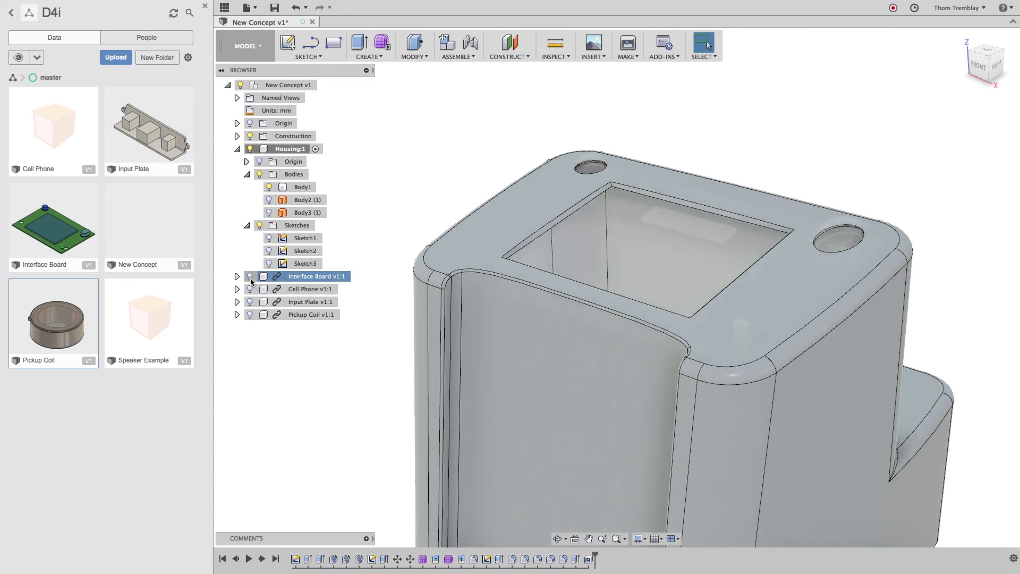
scroll(357, 269, "down", 3)
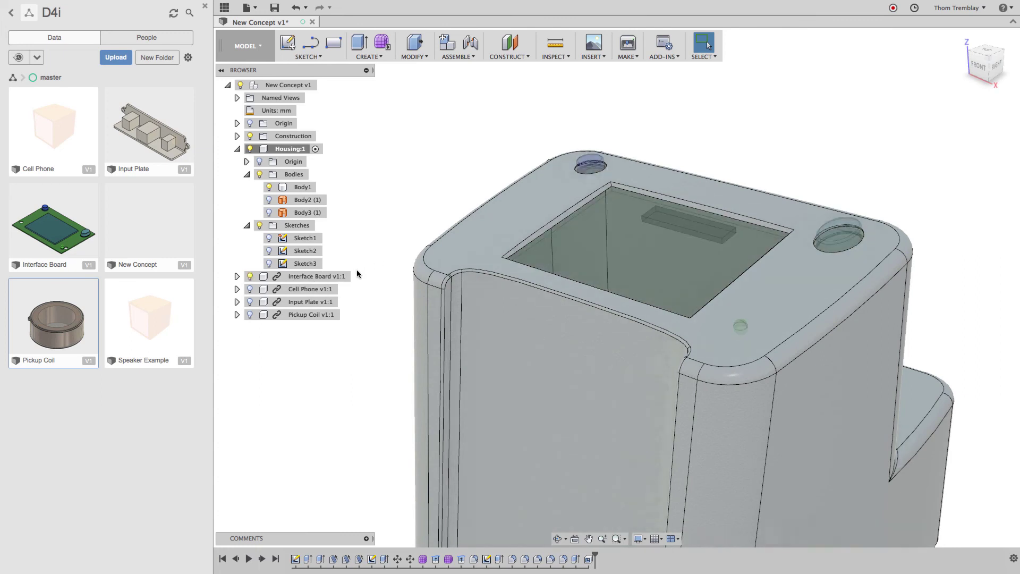
left_click(250, 289)
scroll(366, 184, "down", 2)
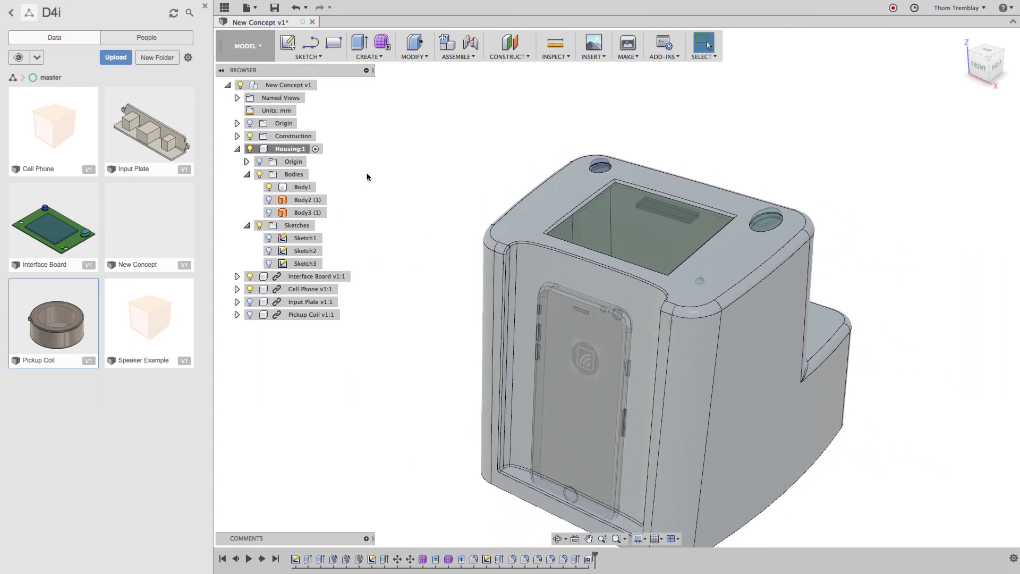
left_click(325, 85)
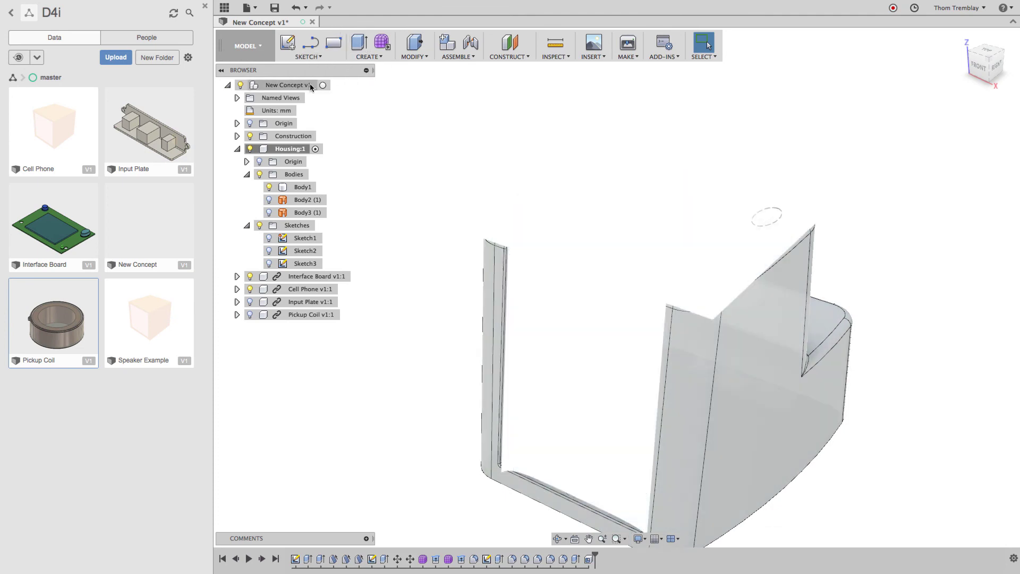
scroll(373, 129, "left", 10, "shift")
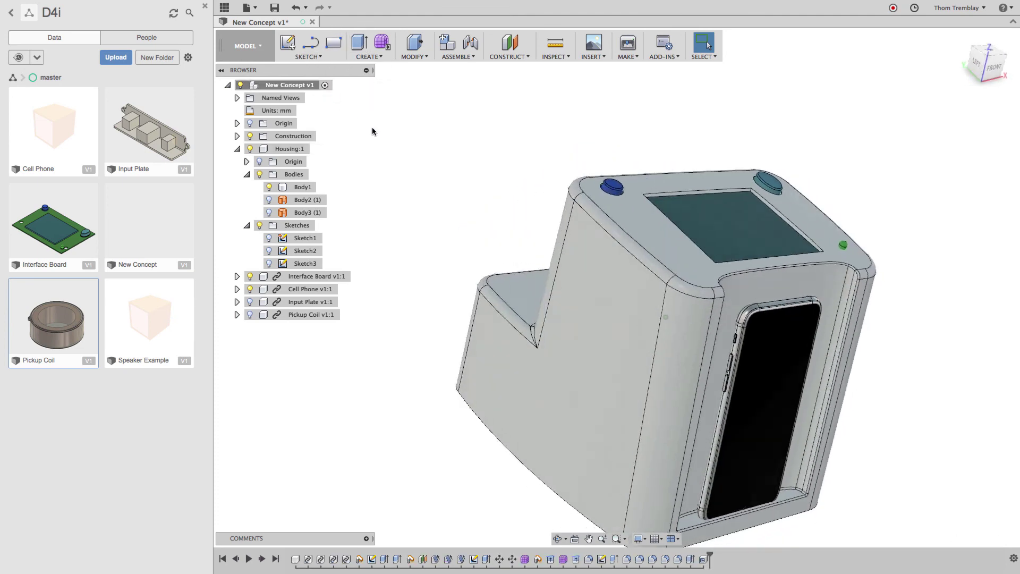